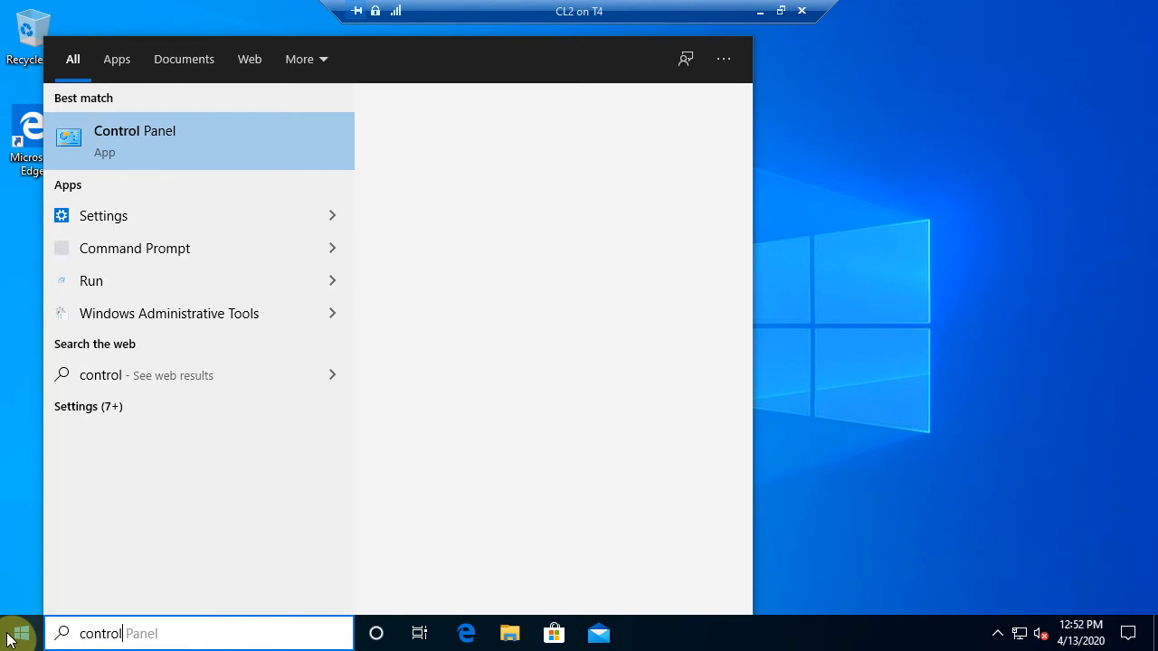
Open BitLocker Drive Encryption from the maximized Control Panel and try to turn on BitLocker for the C: drive.
key(Return)
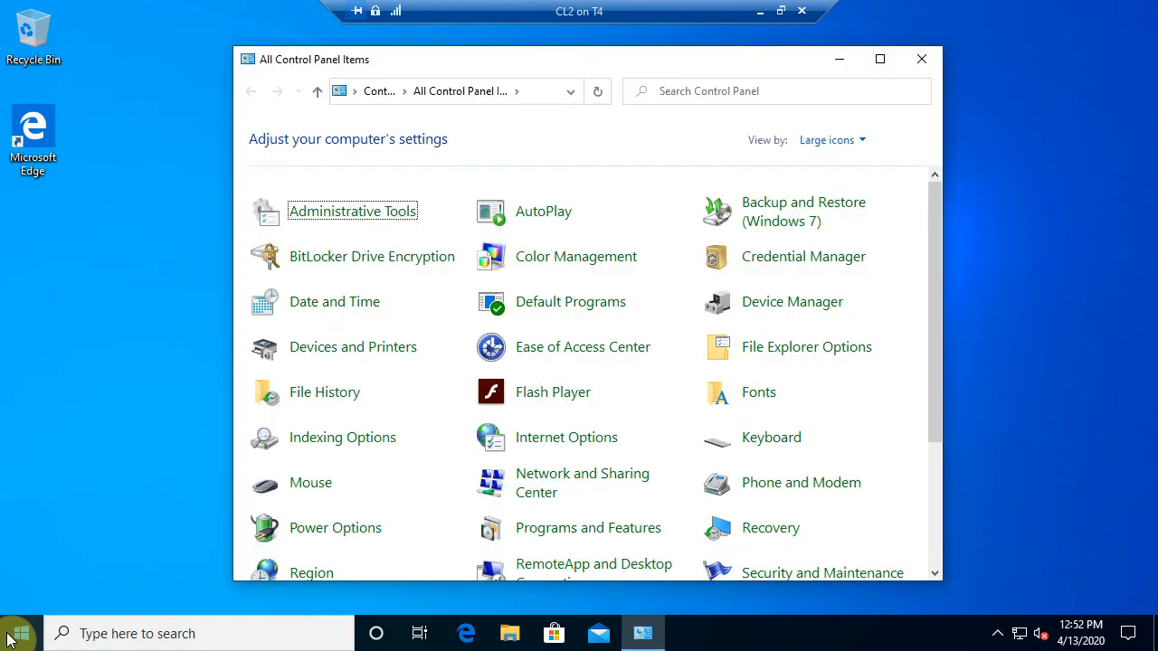
click(884, 59)
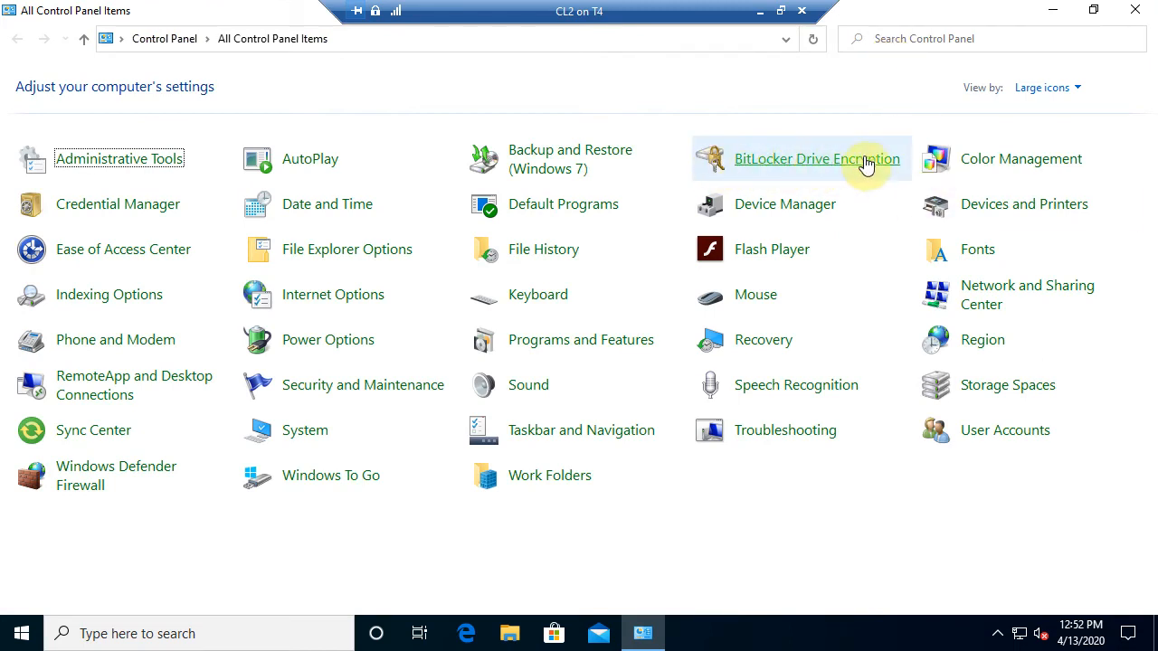
click(750, 168)
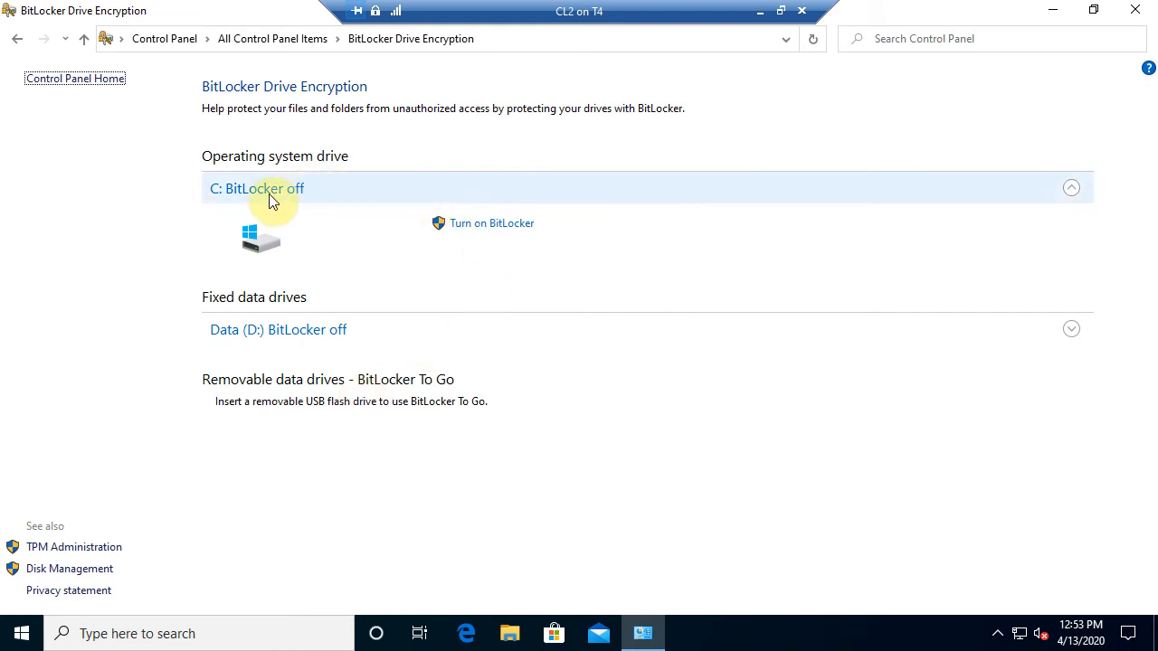
click(523, 231)
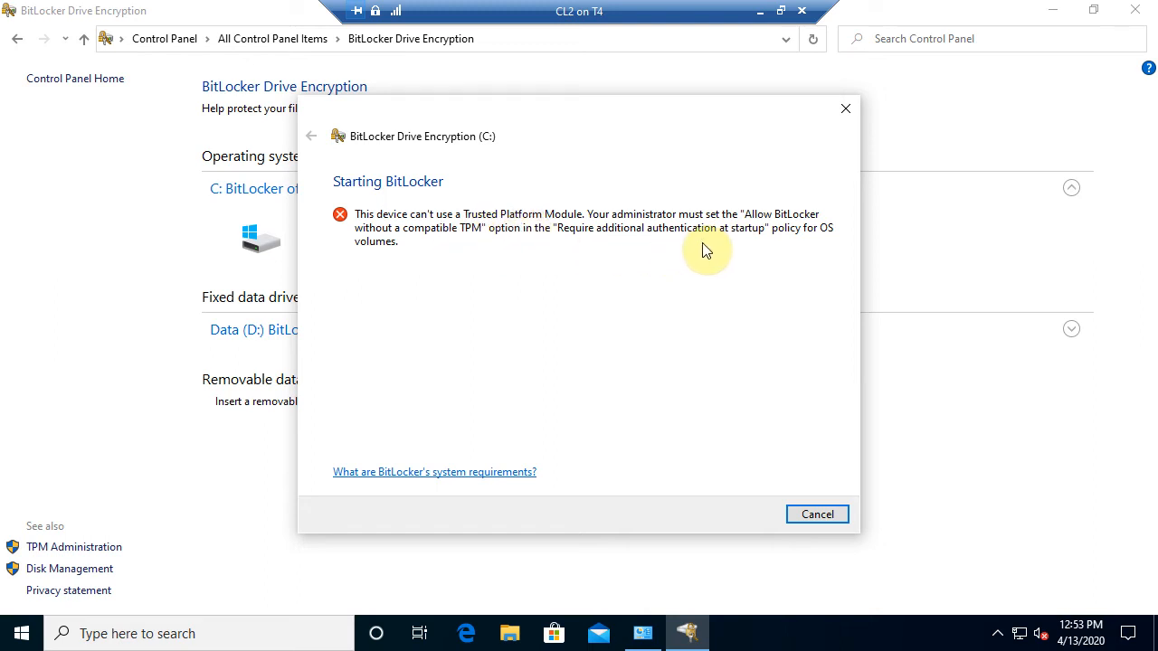
click(834, 514)
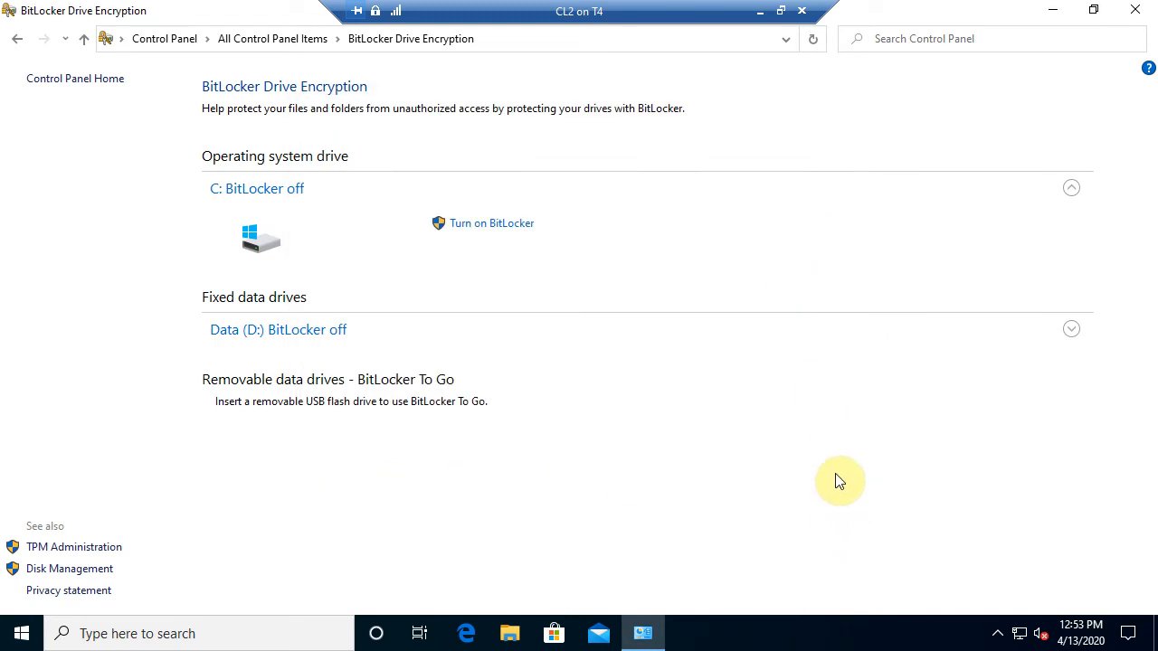
Run gpedit.msc to open the Local Group Policy Editor, maximized with a wider policy tree.
right_click(11, 637)
click(69, 544)
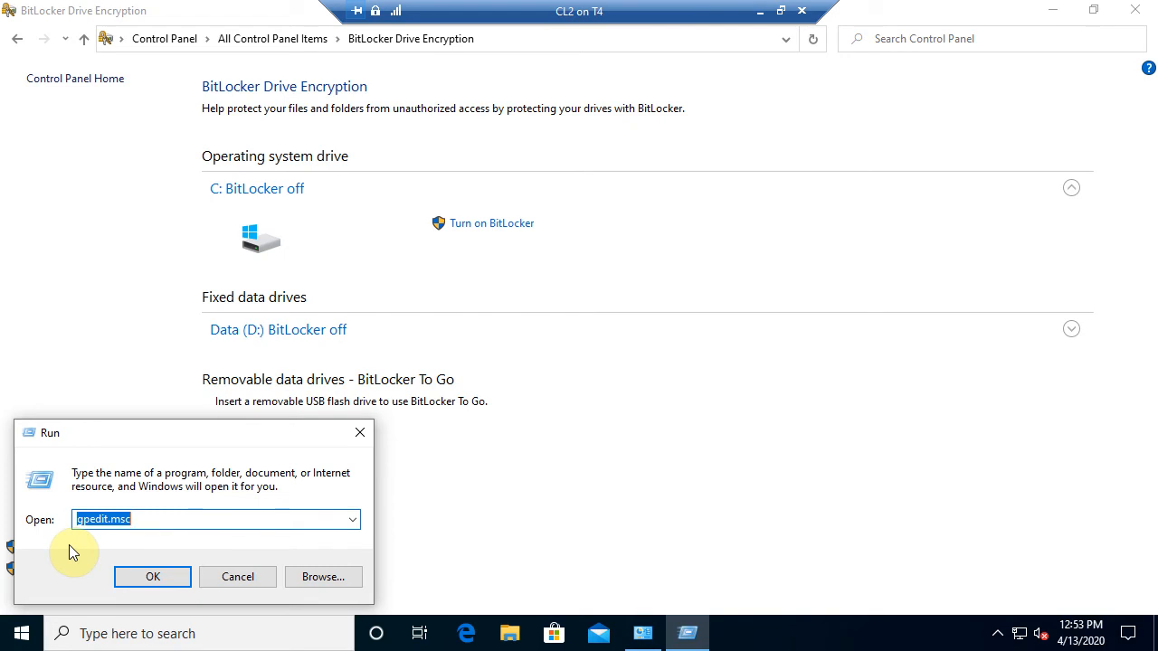
key(Return)
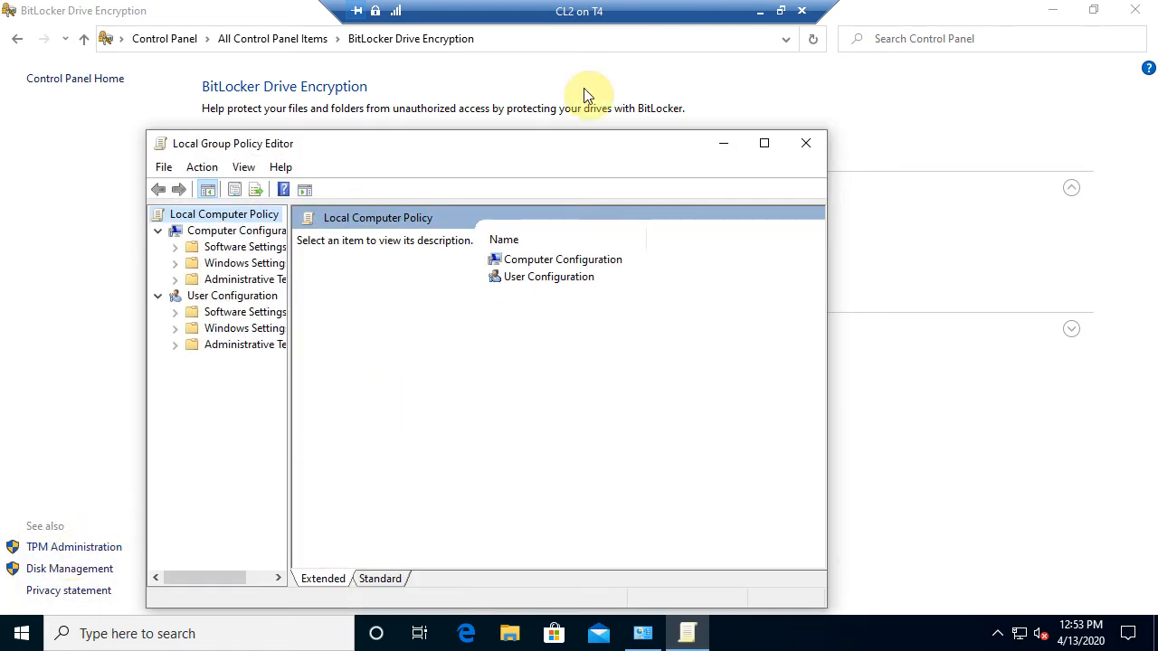
click(763, 143)
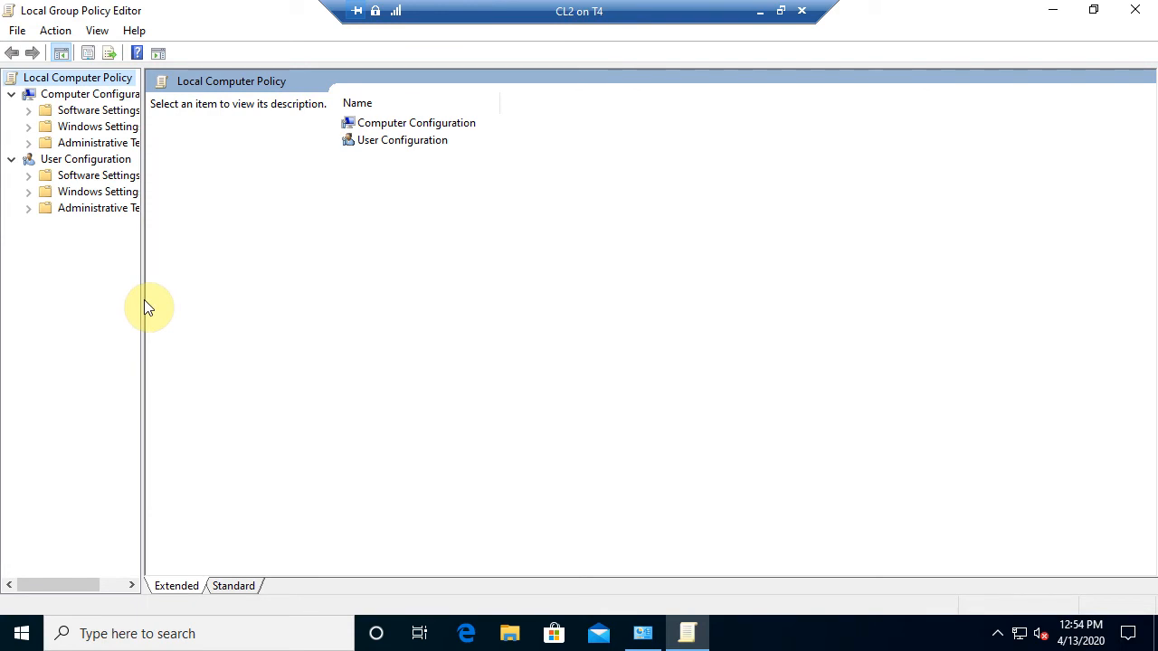
drag(138, 326, 280, 326)
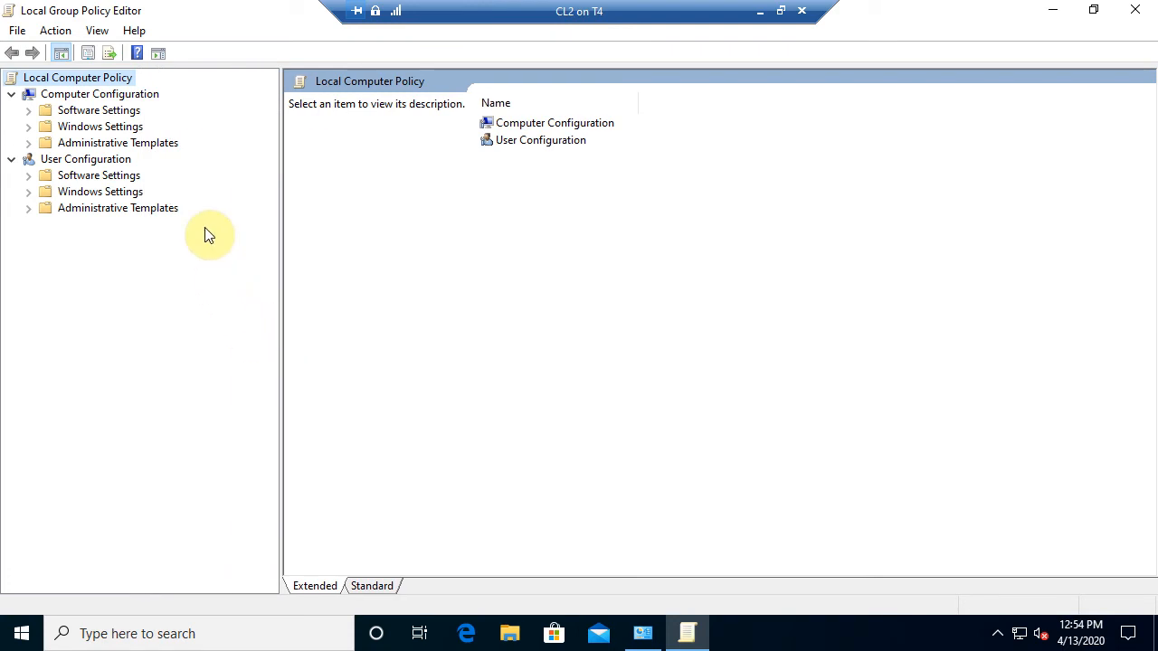
Expand Computer Configuration > Administrative Templates > Windows Components > BitLocker Drive Encryption in the policy tree.
click(98, 95)
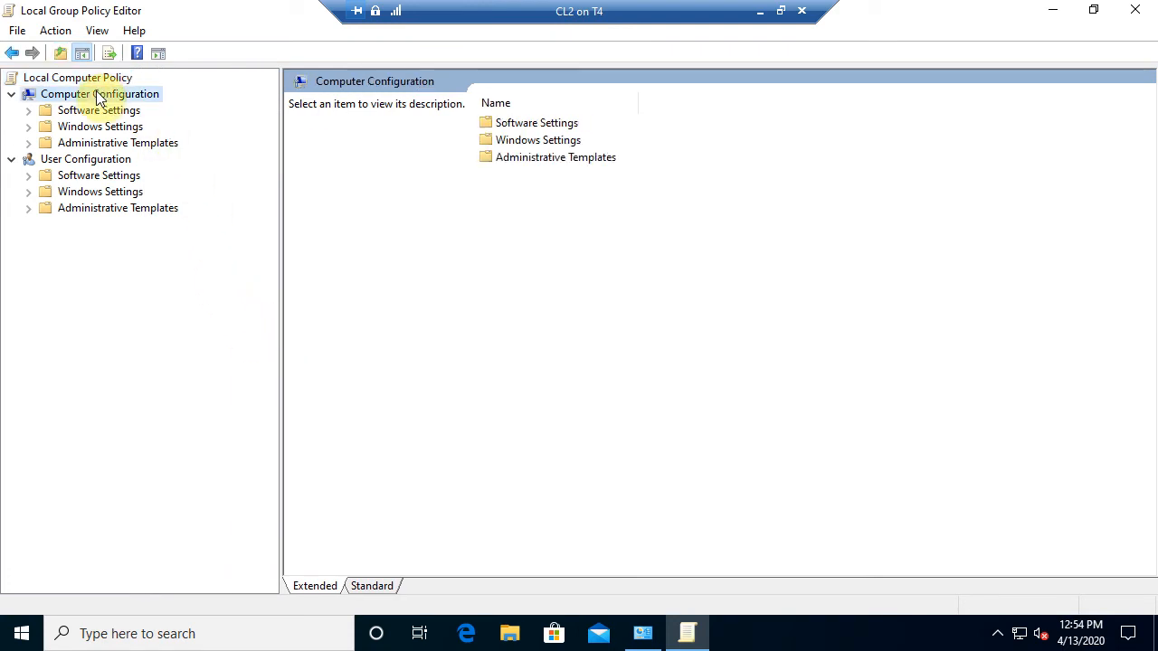
click(79, 145)
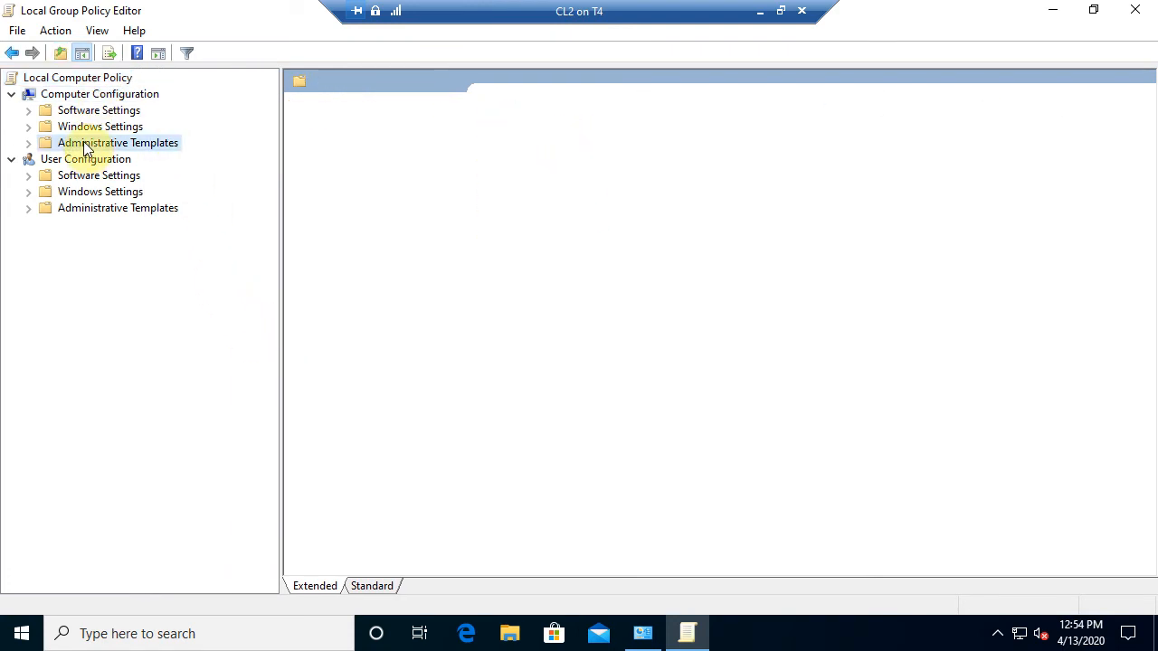
click(28, 143)
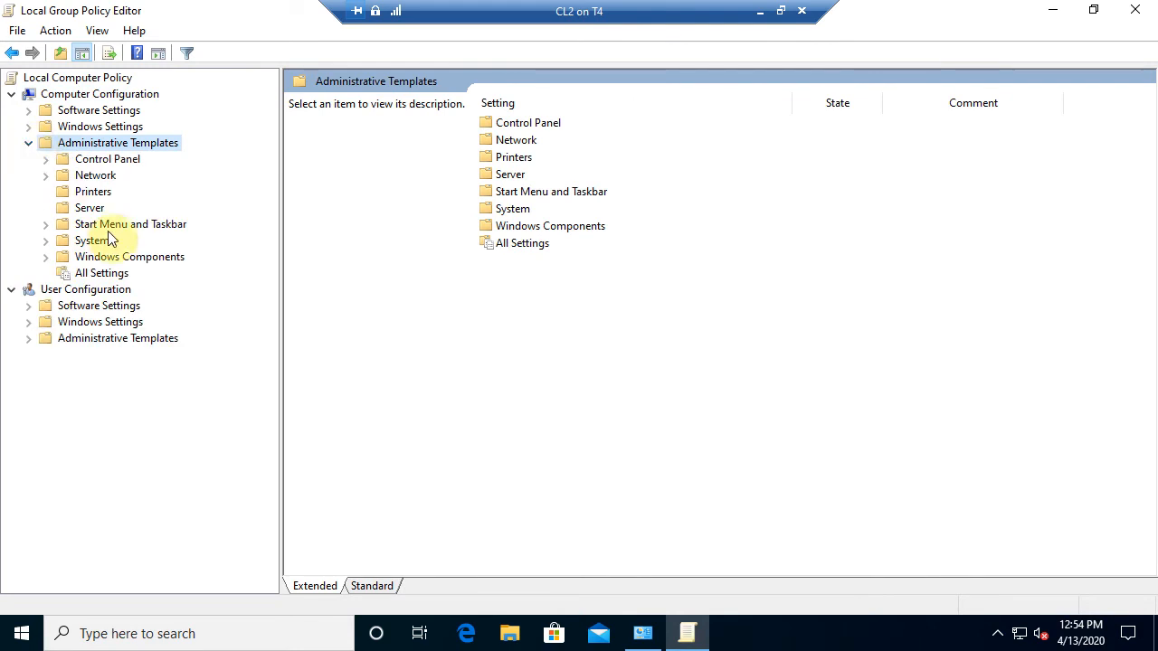
click(69, 259)
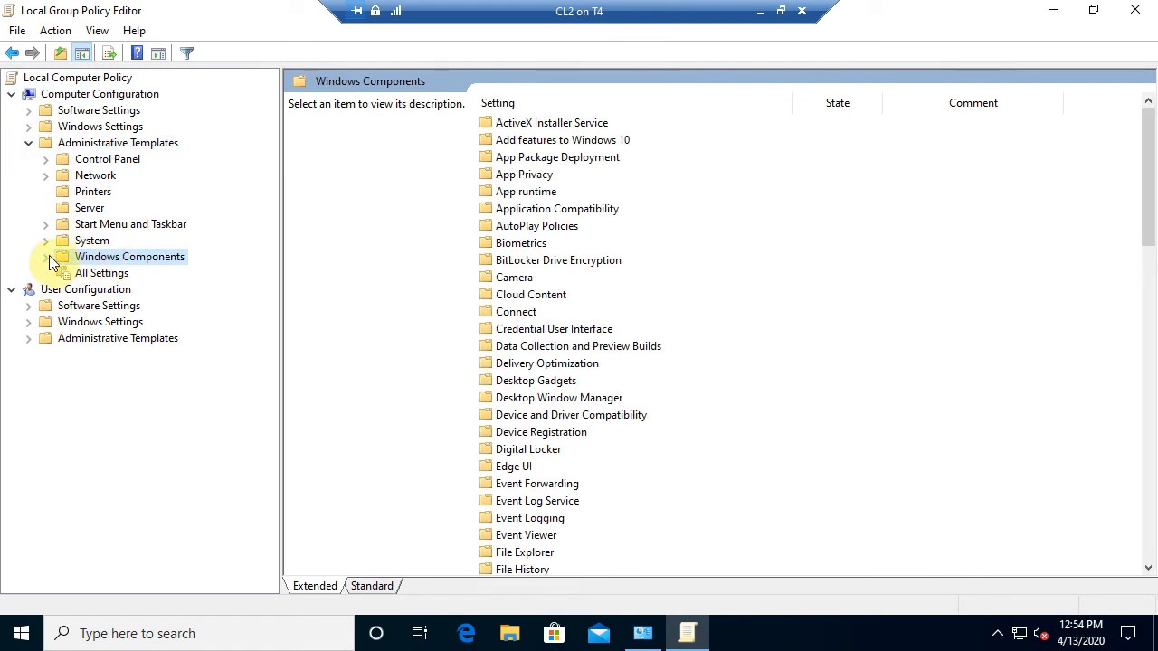
click(46, 257)
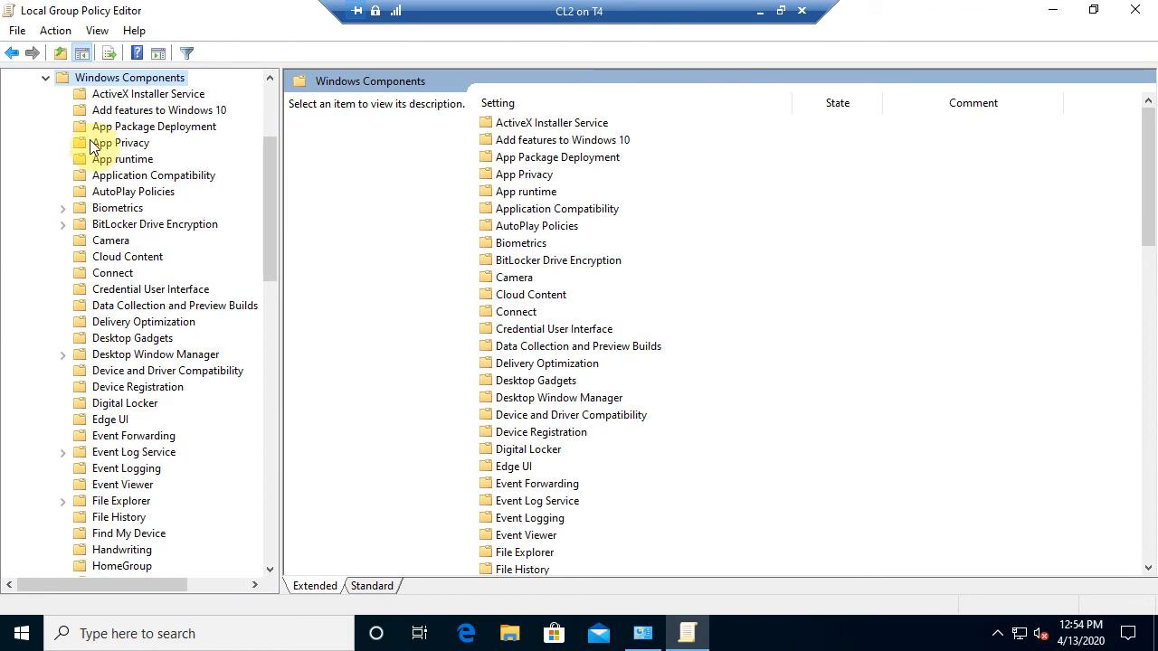
click(100, 227)
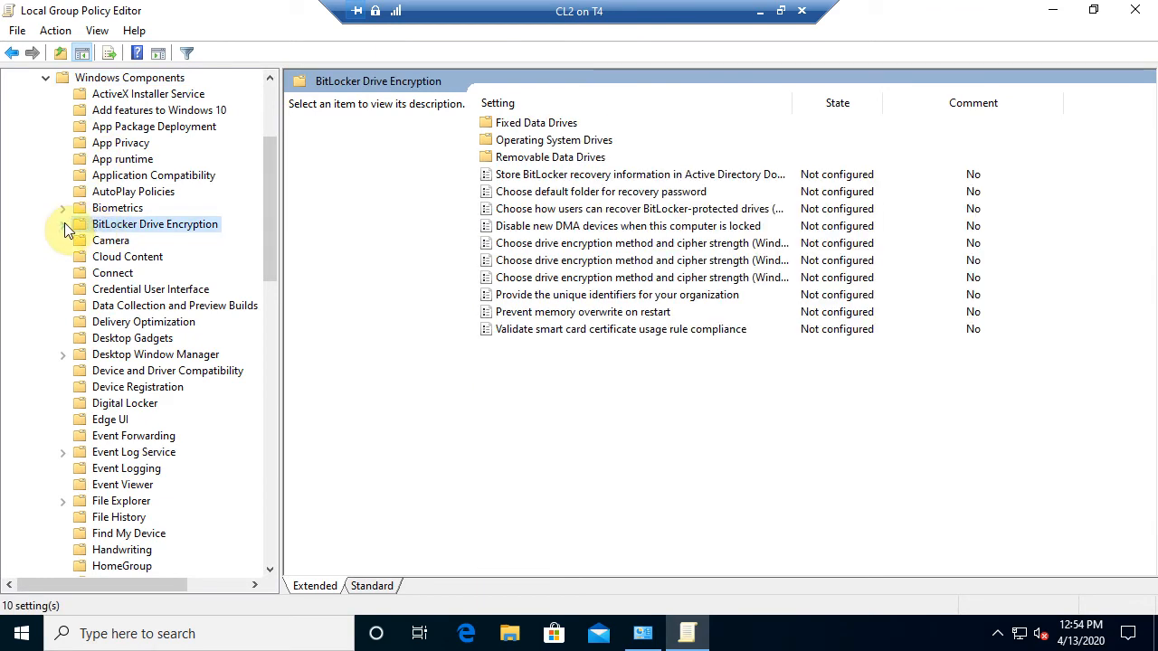
click(63, 225)
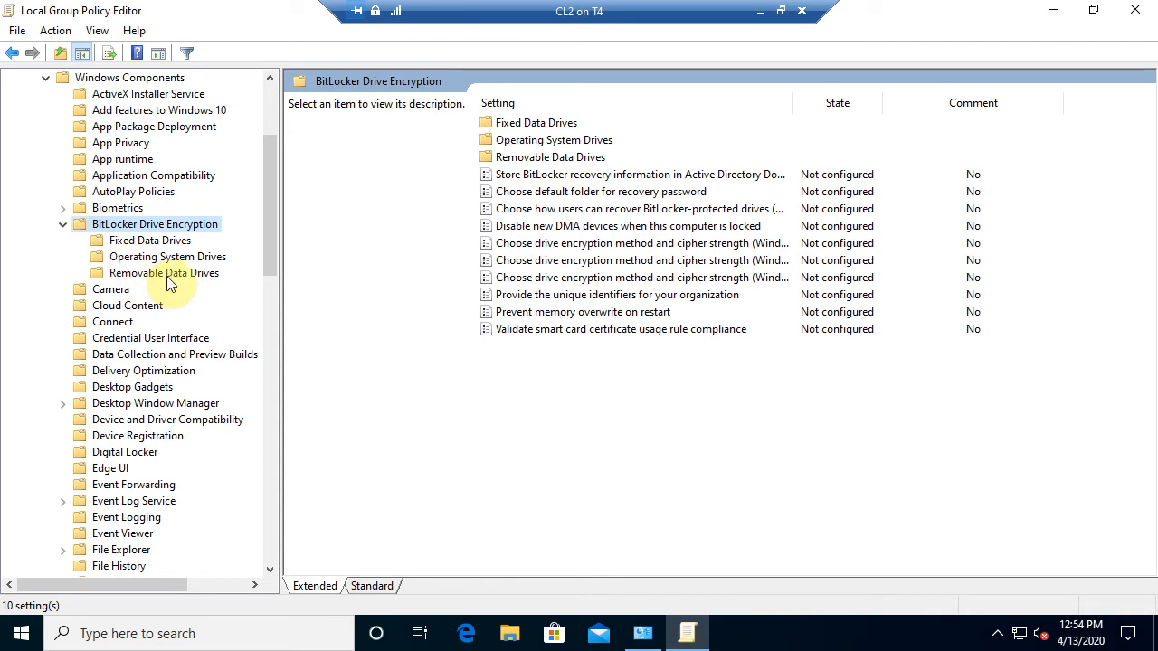
Display the Operating System Drives policies under BitLocker Drive Encryption in the Standard view.
click(167, 243)
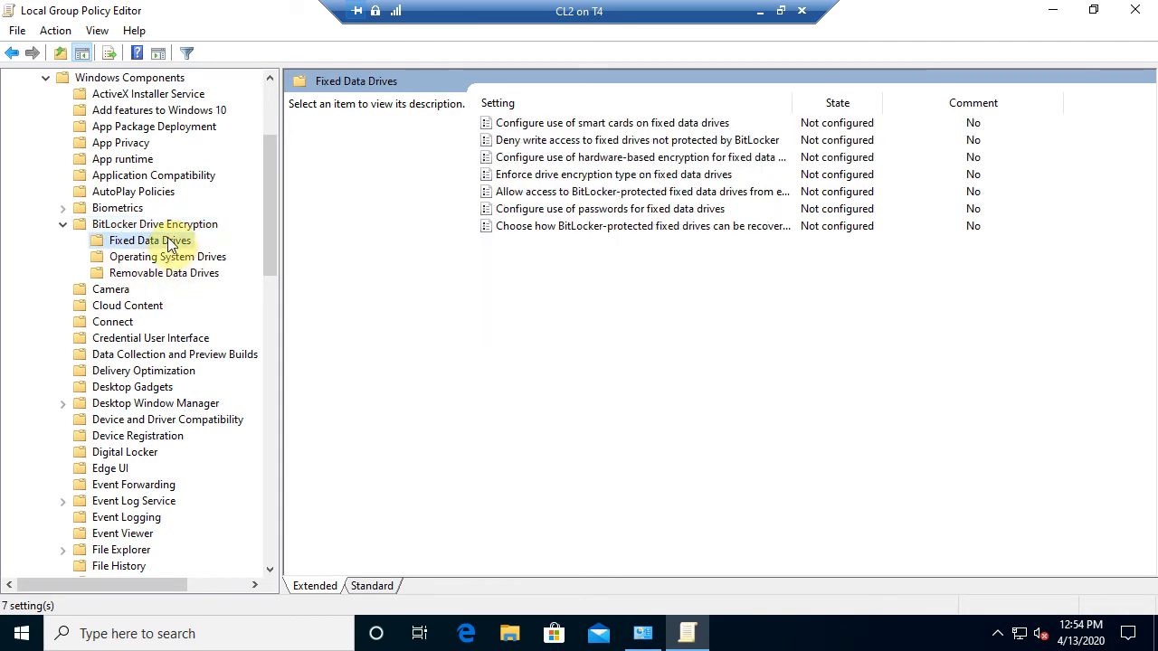
click(176, 258)
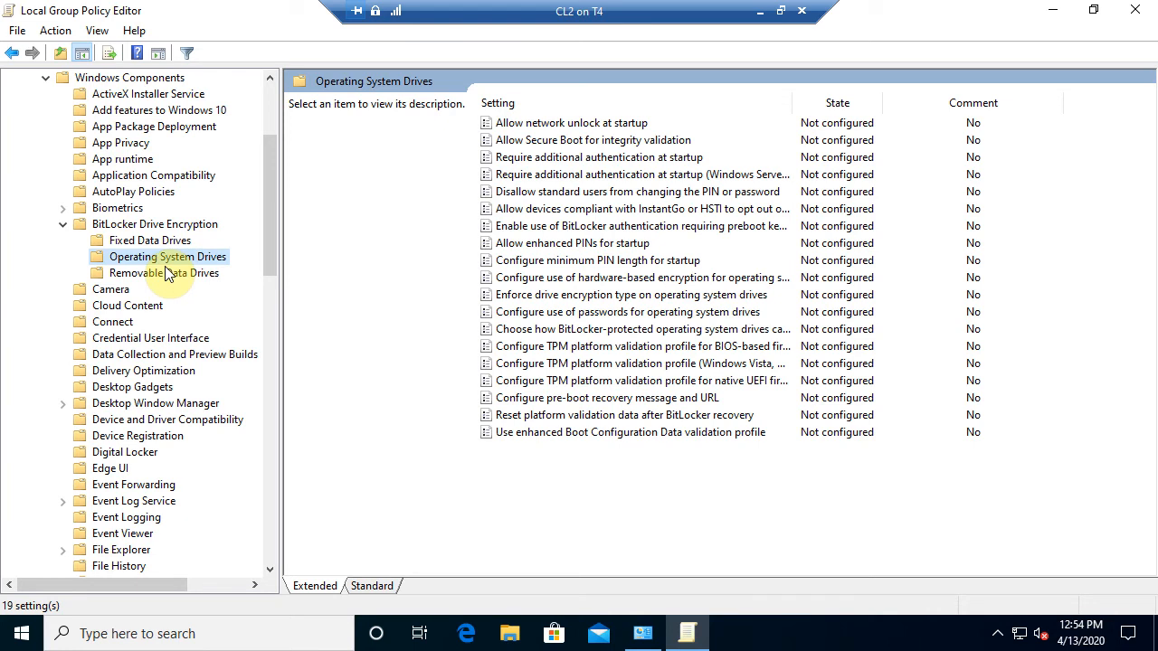
click(381, 586)
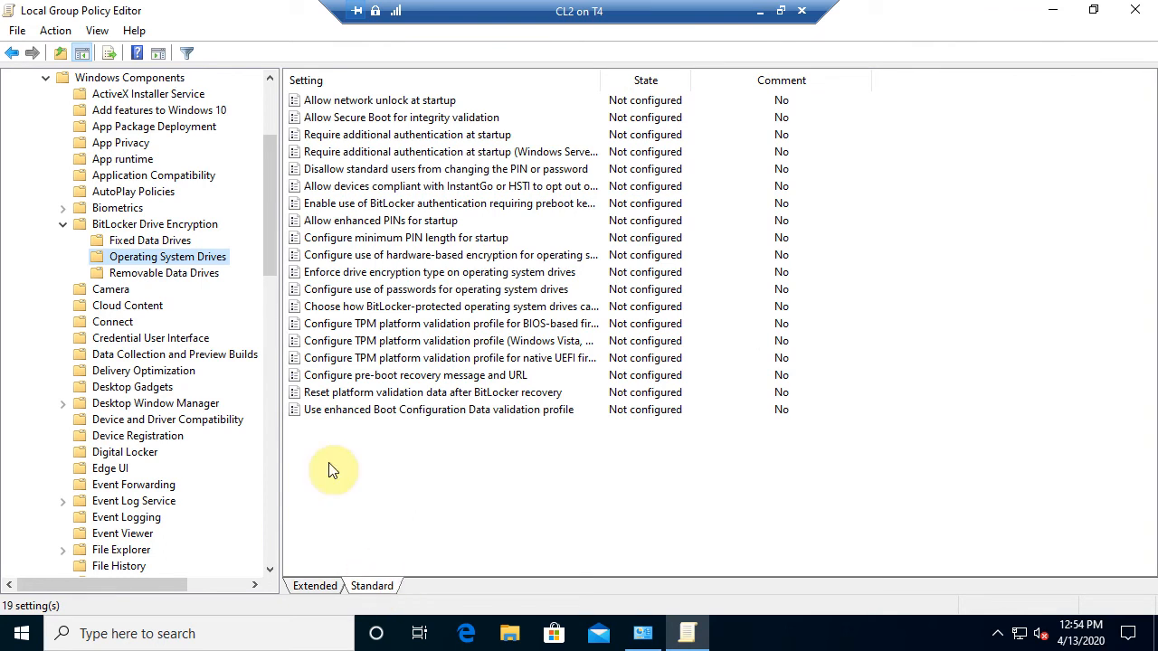
click(222, 260)
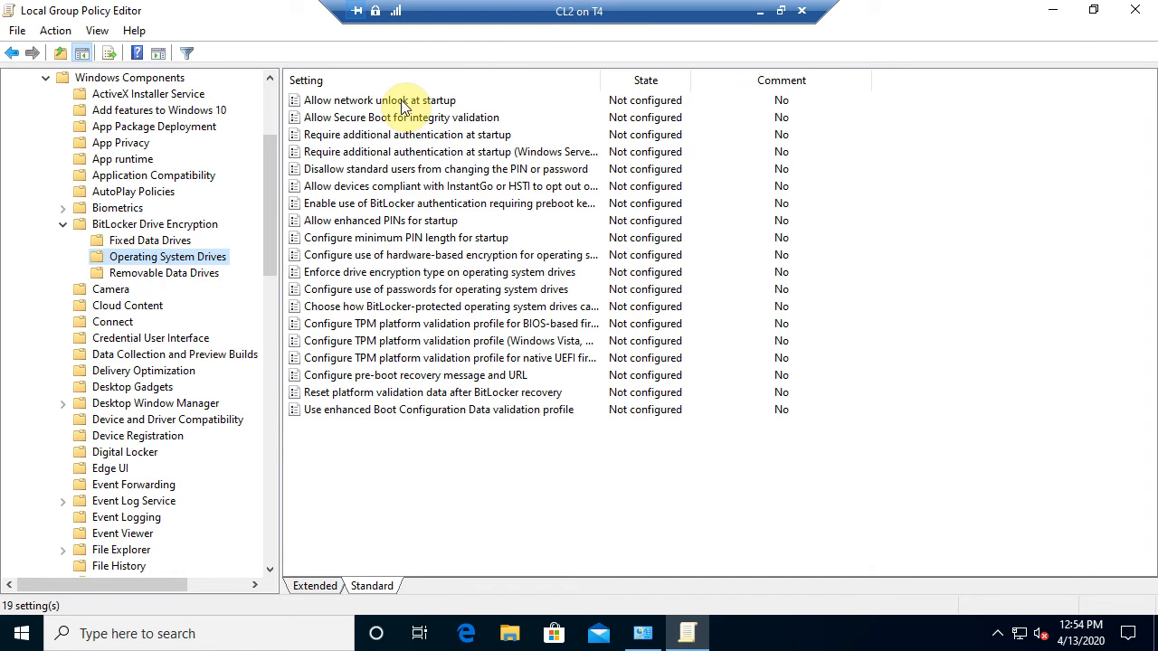
Enable "Require additional authentication at startup" with BitLocker allowed without a compatible TPM, apply it, and close the policy editor.
click(398, 134)
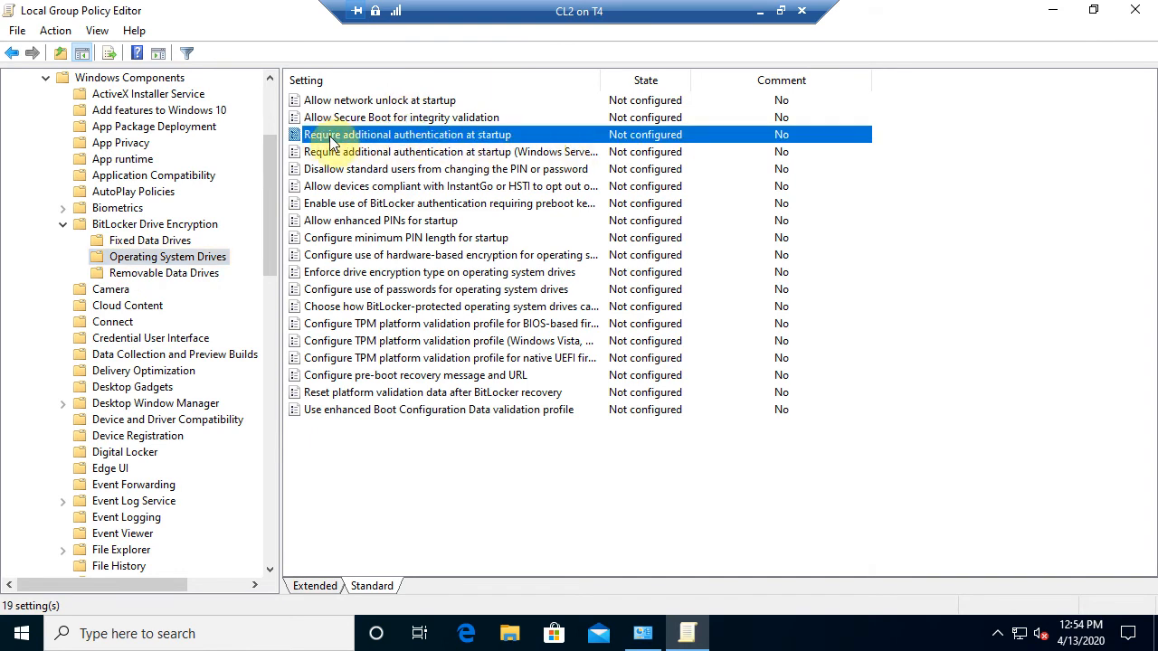
double_click(480, 137)
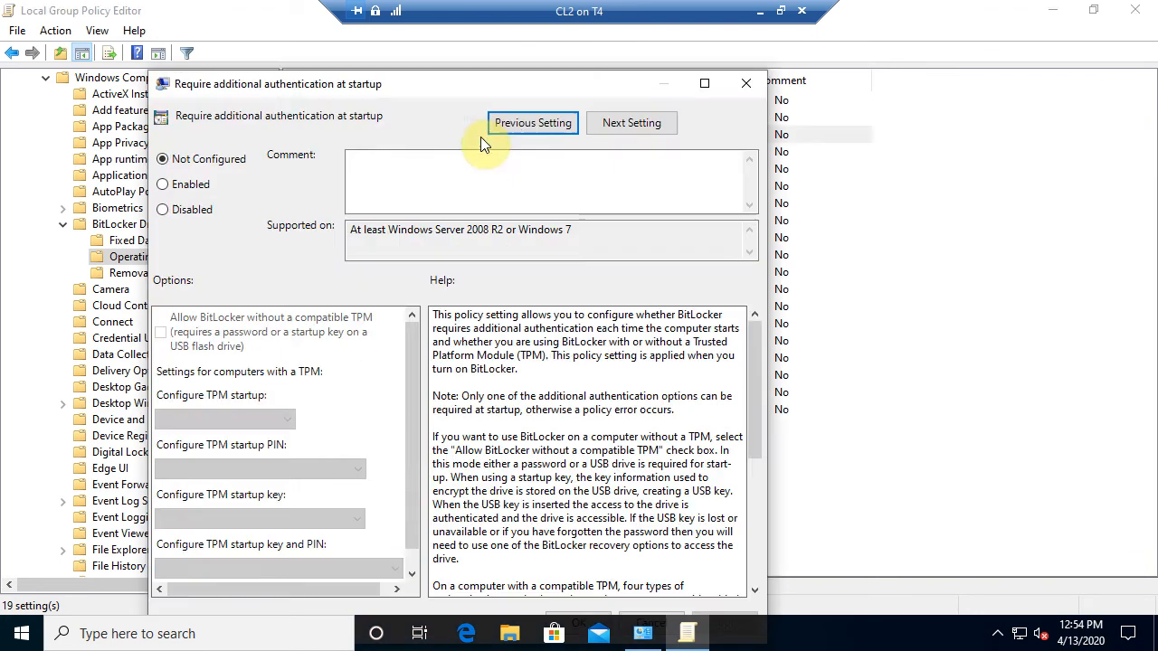
click(704, 84)
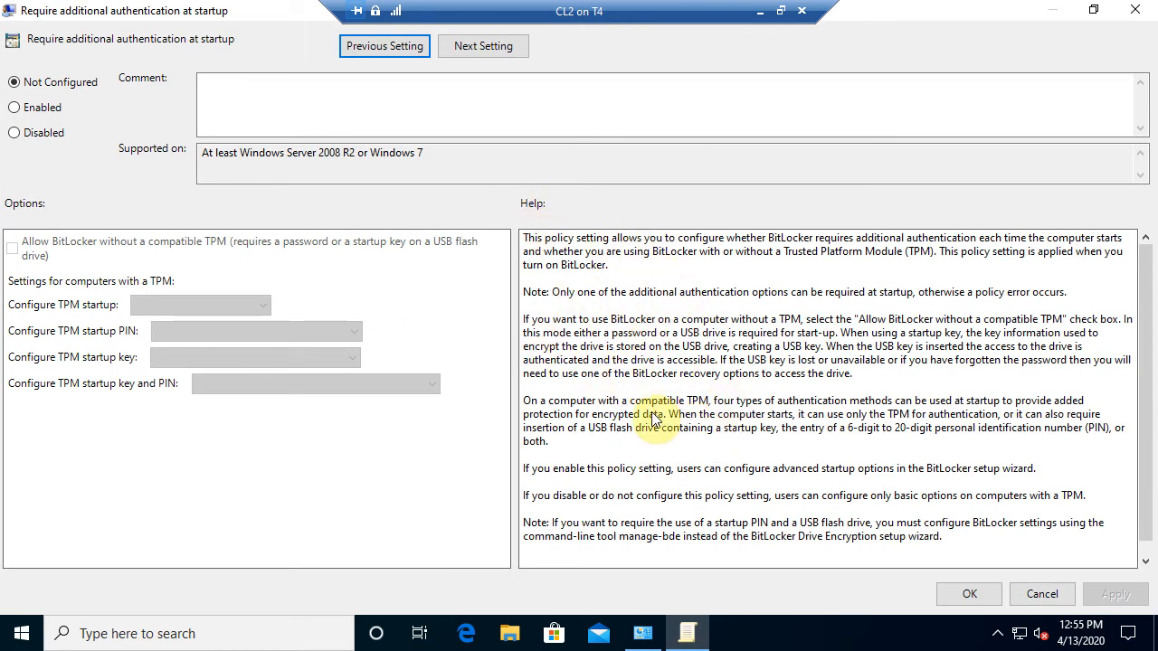
click(50, 111)
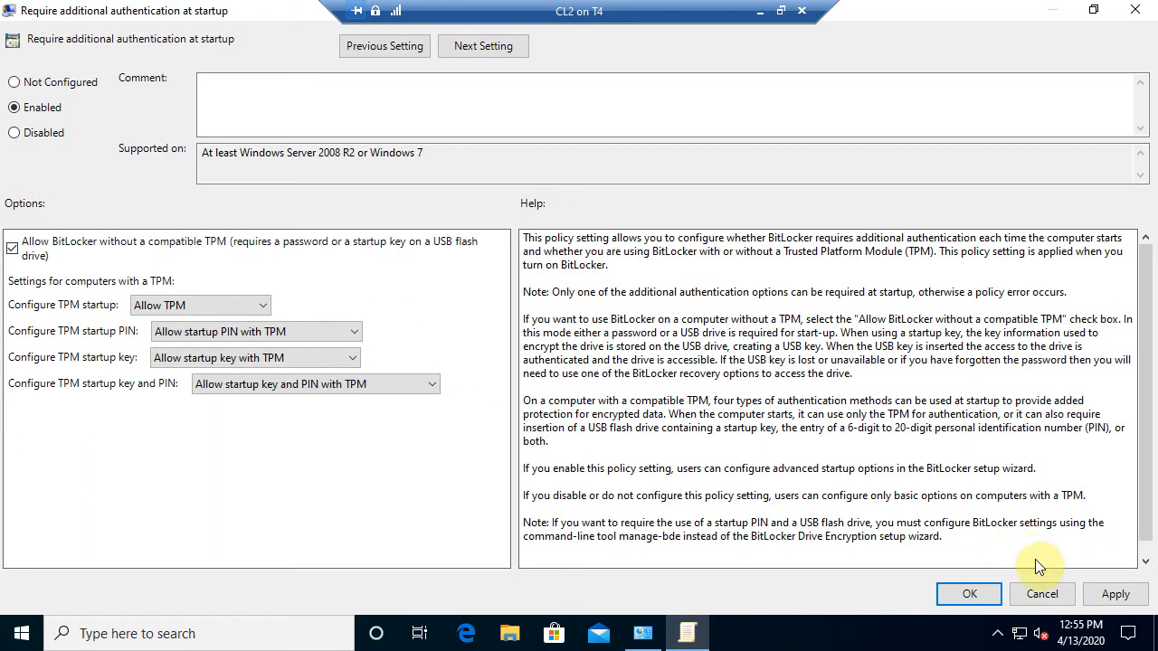
click(1116, 594)
click(972, 592)
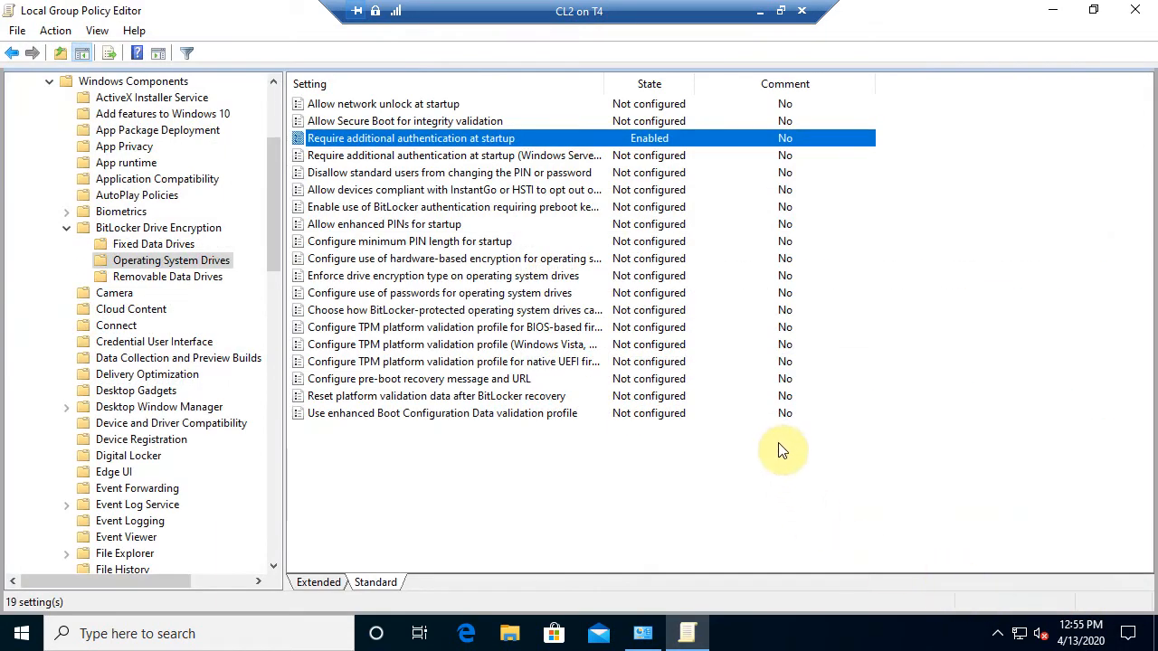
click(1138, 9)
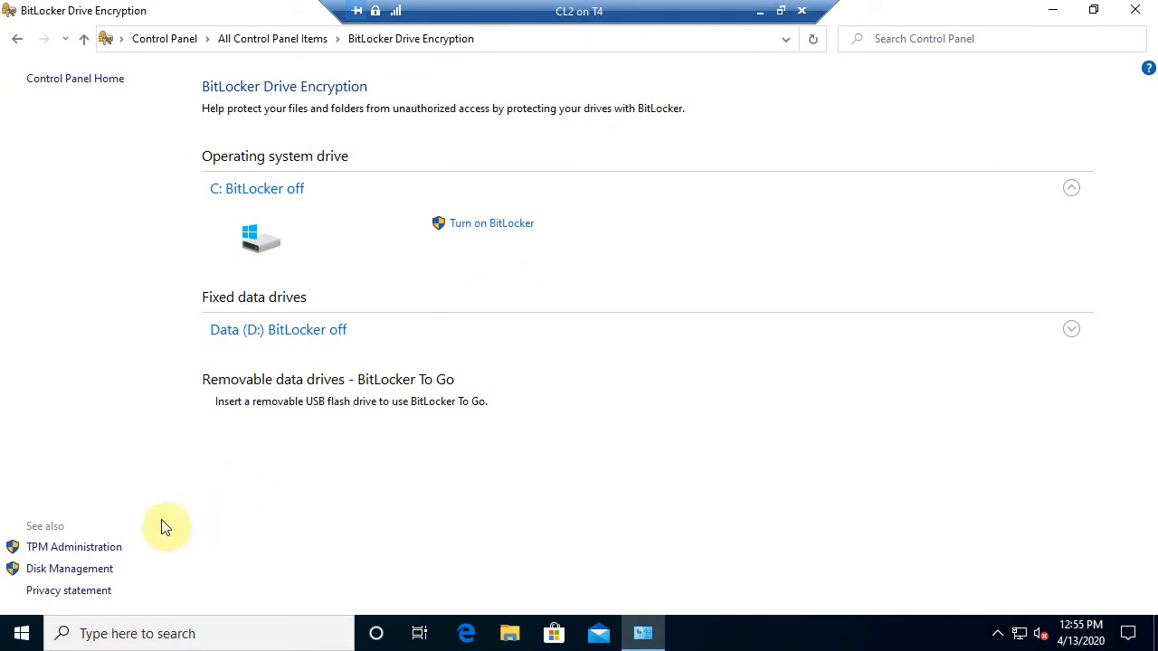
Force a group policy refresh with gpupdate /force in Command Prompt, and minimize its window.
click(20, 639)
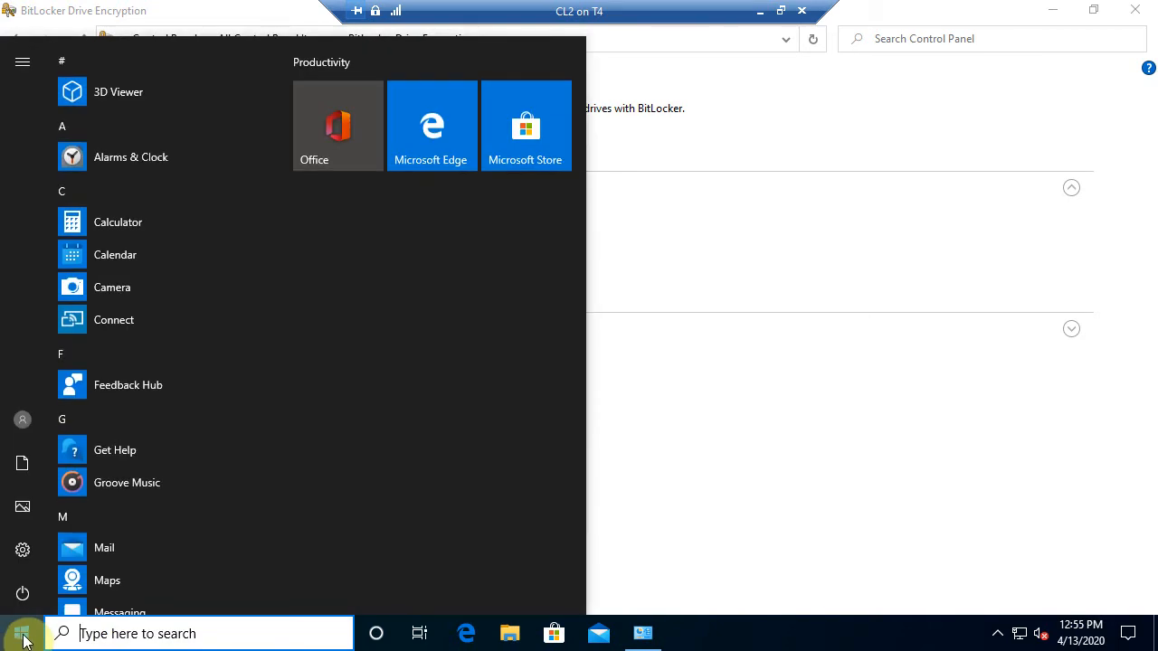
text(cmd)
key(Return)
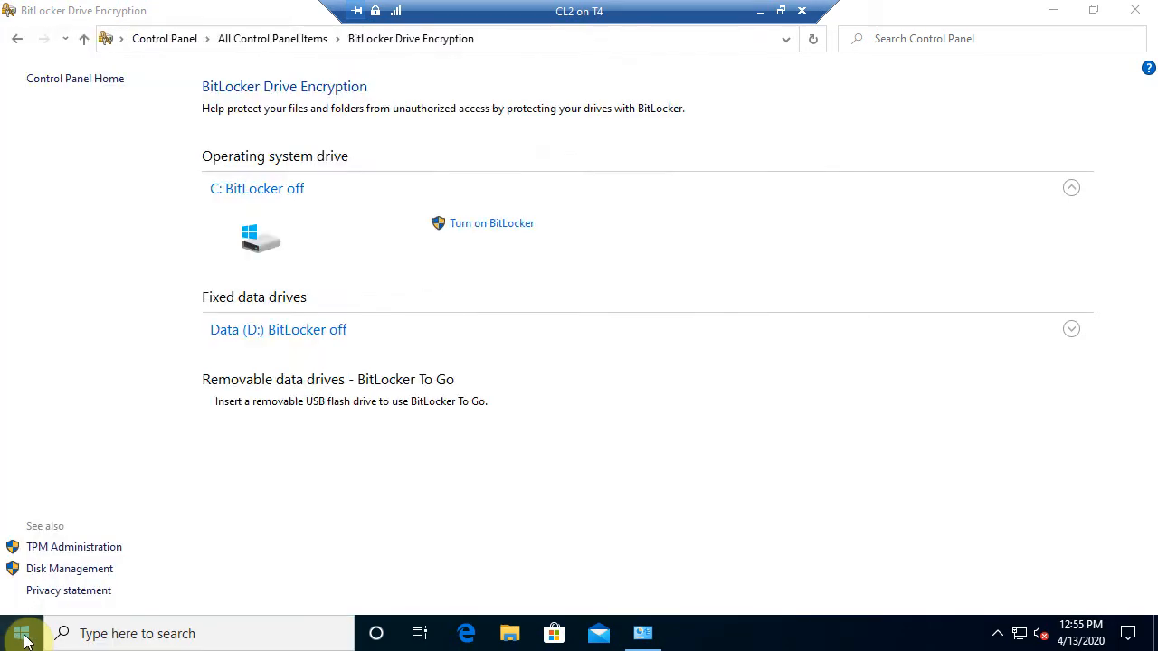
text(gp)
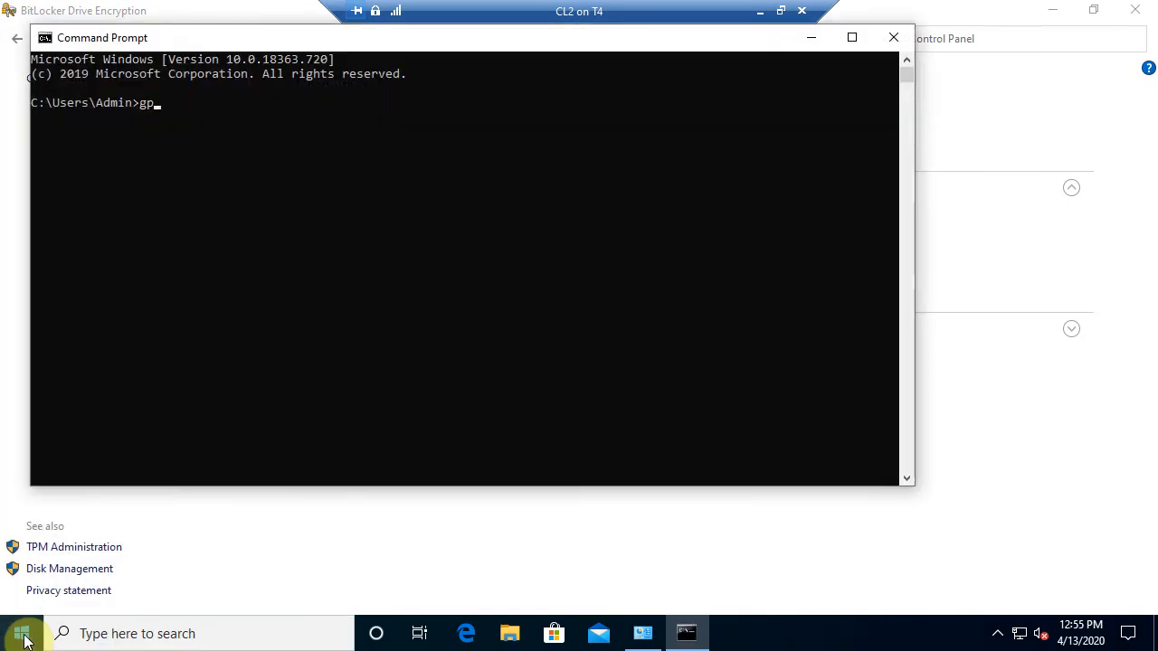
text(update /force)
key(Return)
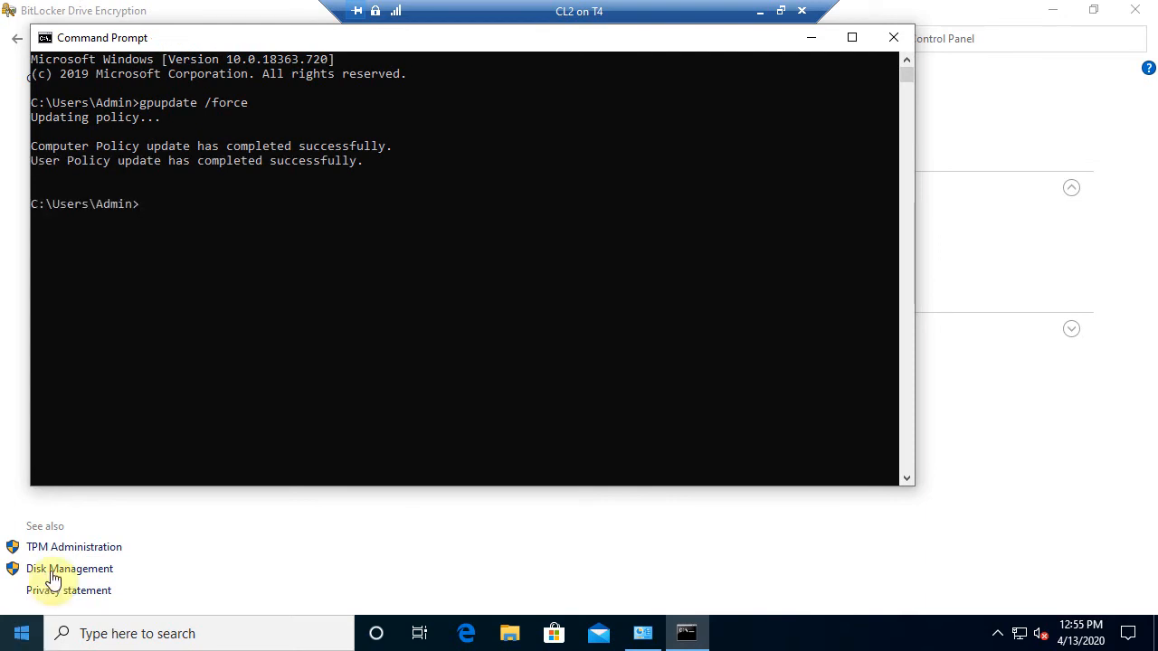
click(809, 37)
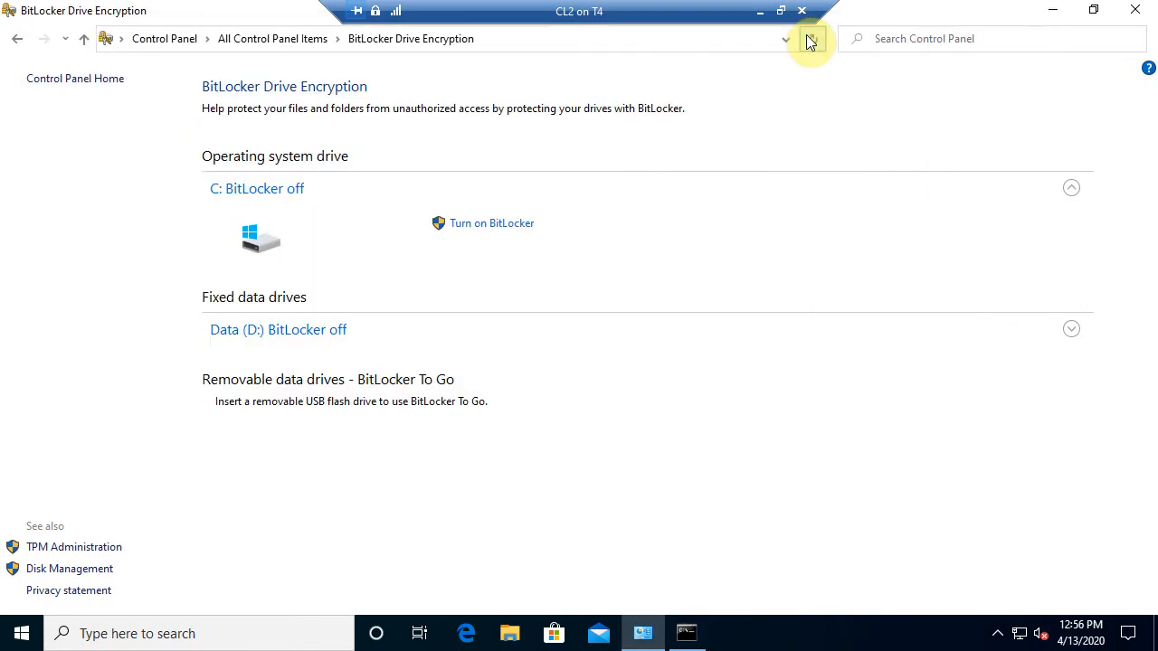
Start turning on BitLocker for the C: drive with password unlock at startup, entering and confirming the unlock password.
click(467, 226)
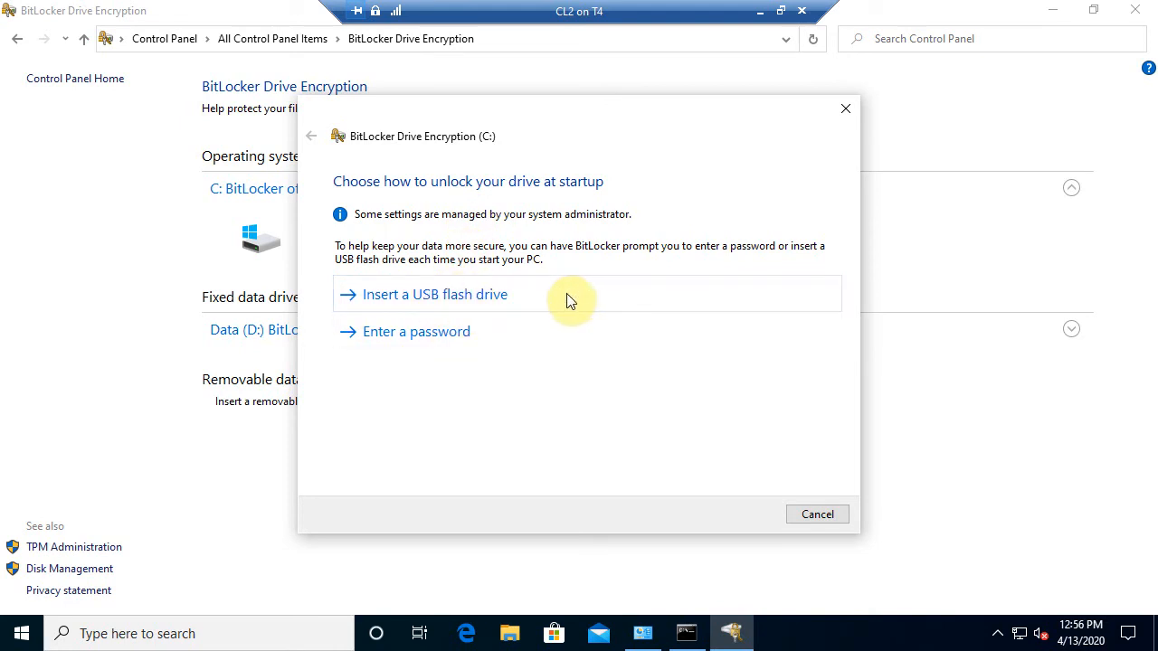
click(490, 337)
text(********)
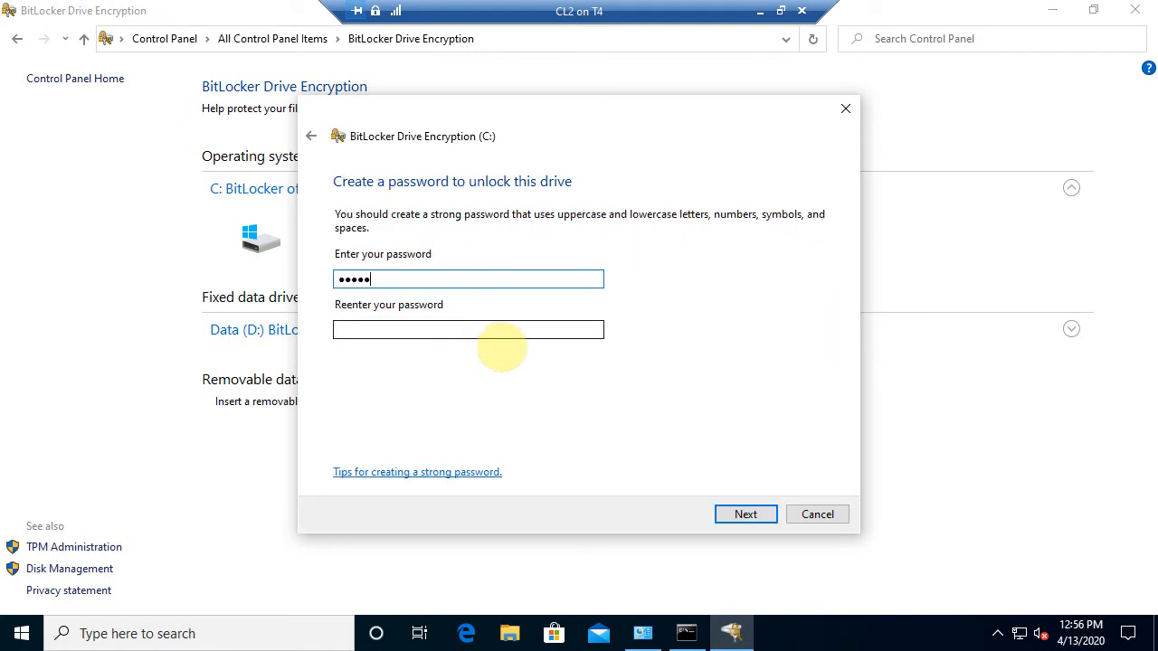
key(Tab)
text(****)
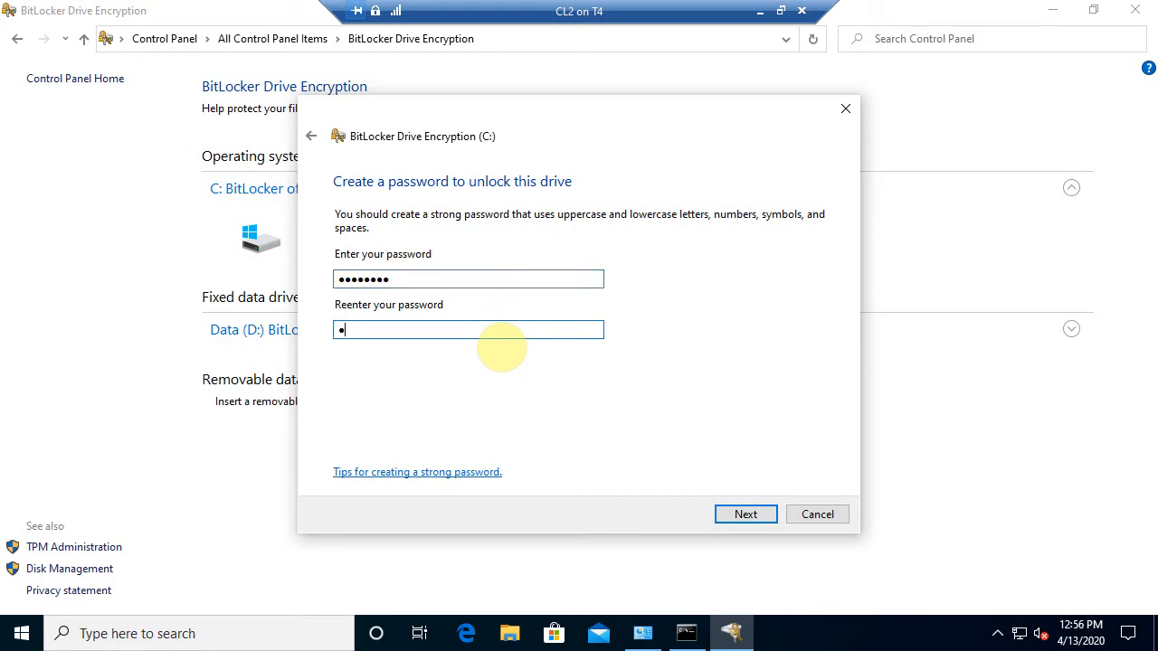
text(****)
click(748, 515)
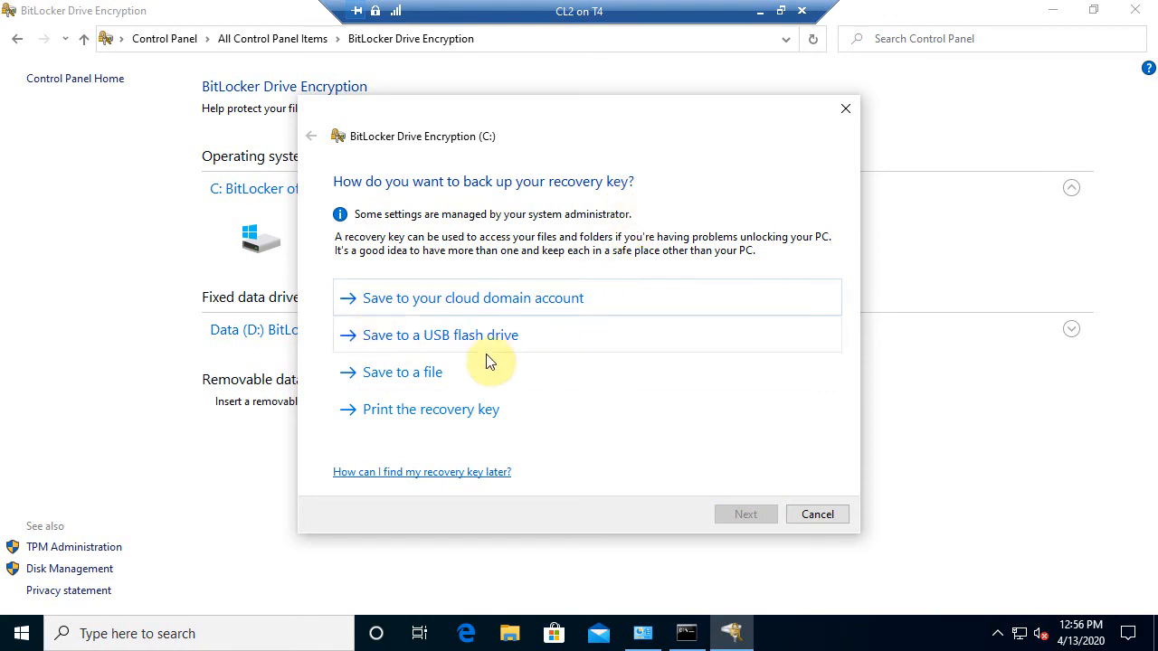
Back up the recovery key with Microsoft Print to PDF, replacing bitlocker recovery.pdf on Data (D:), and continue the BitLocker setup.
click(508, 412)
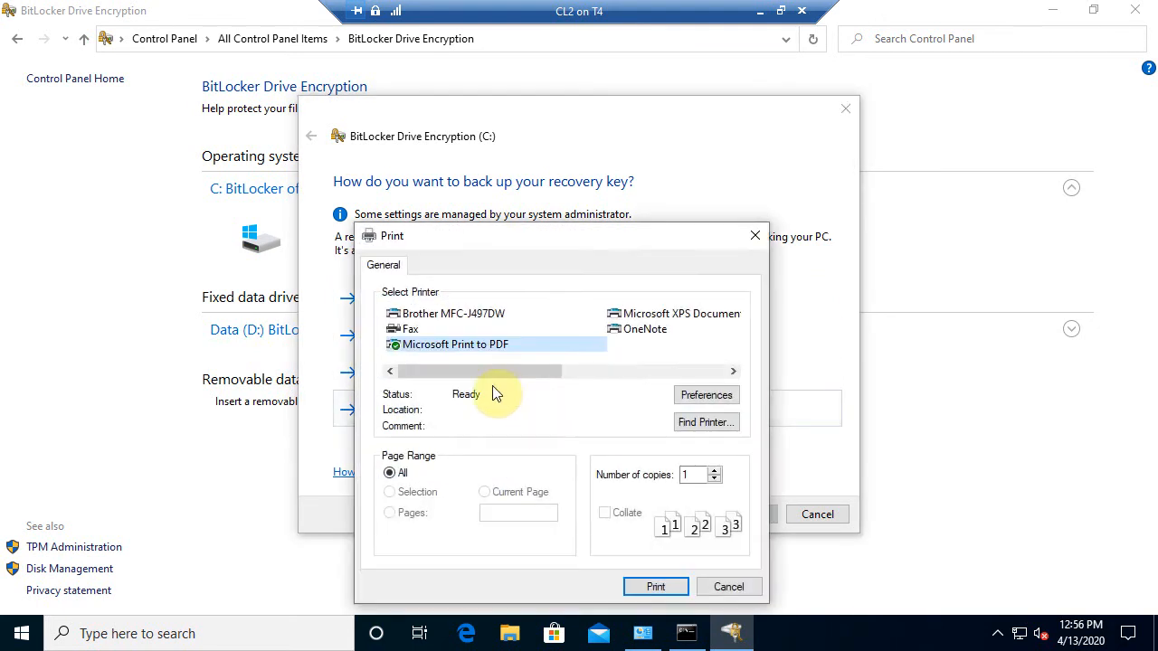
click(483, 347)
click(655, 588)
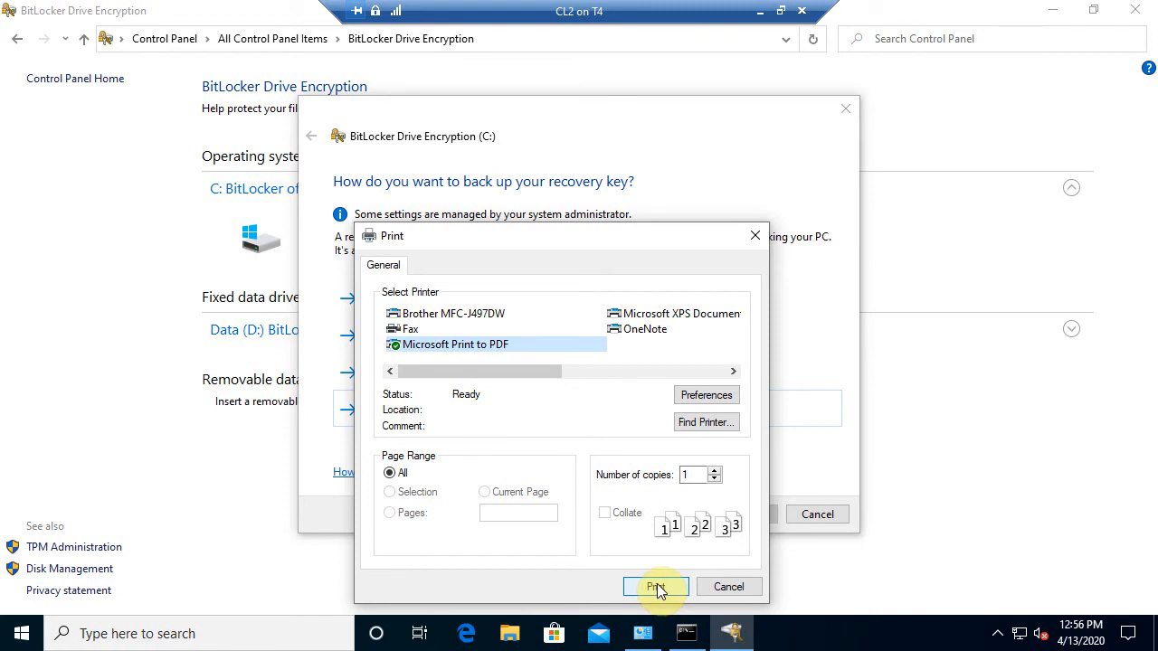
click(665, 590)
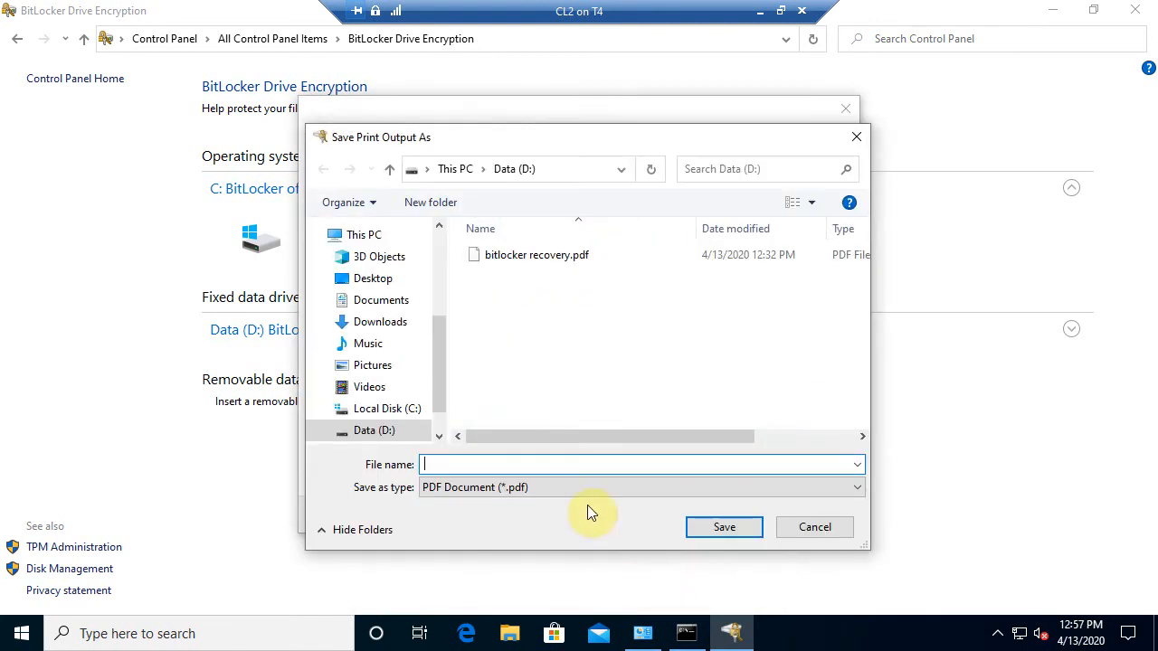
double_click(532, 256)
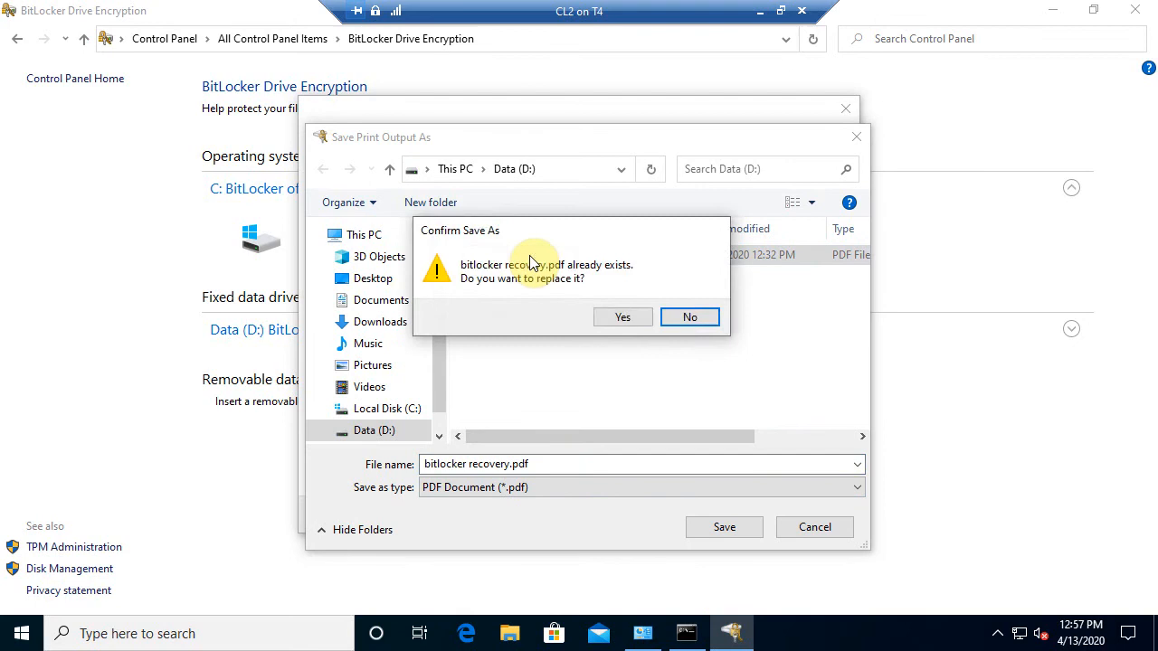
click(633, 315)
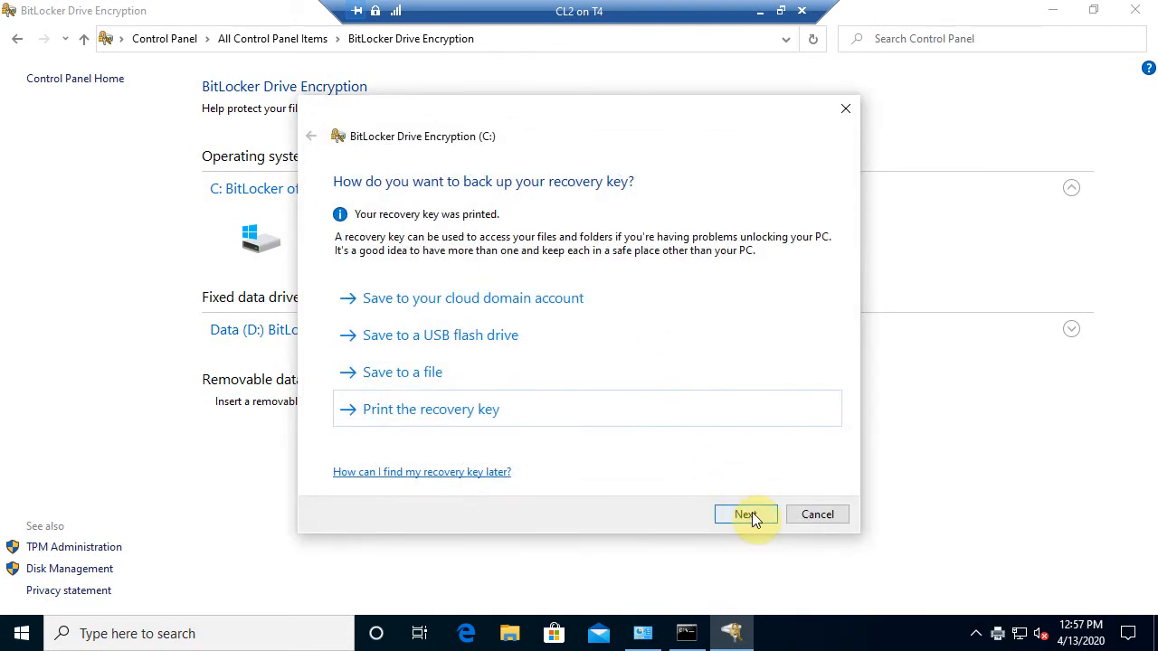
click(747, 514)
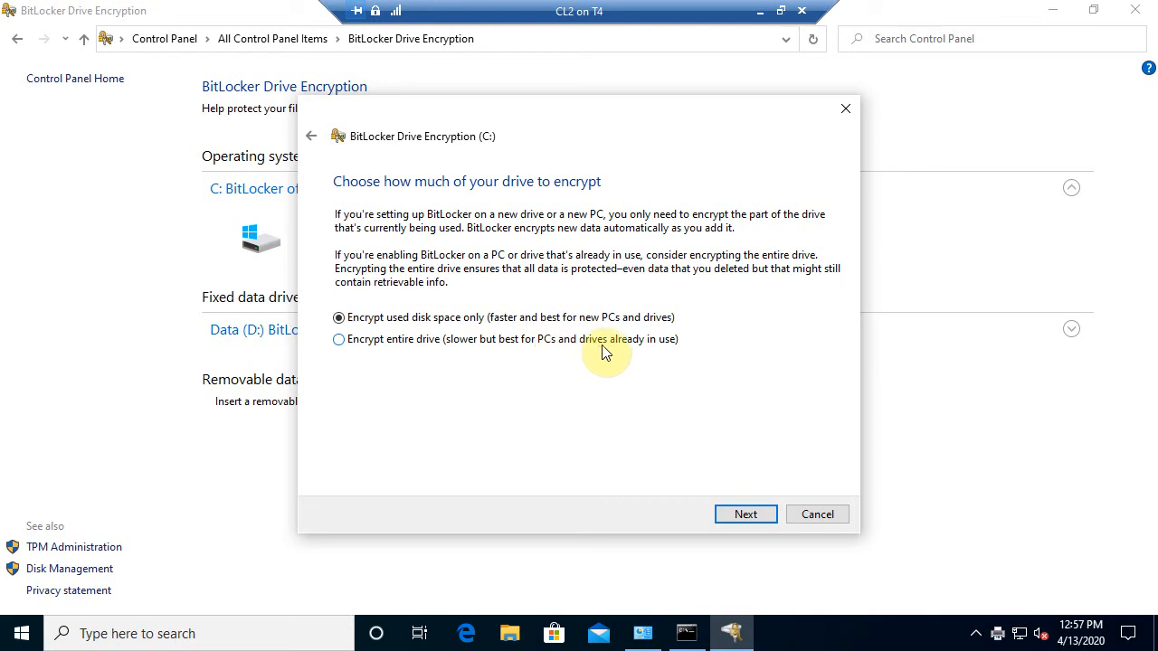
Choose entire-drive encryption in Compatible mode, and restart the computer to run the BitLocker system check.
click(648, 344)
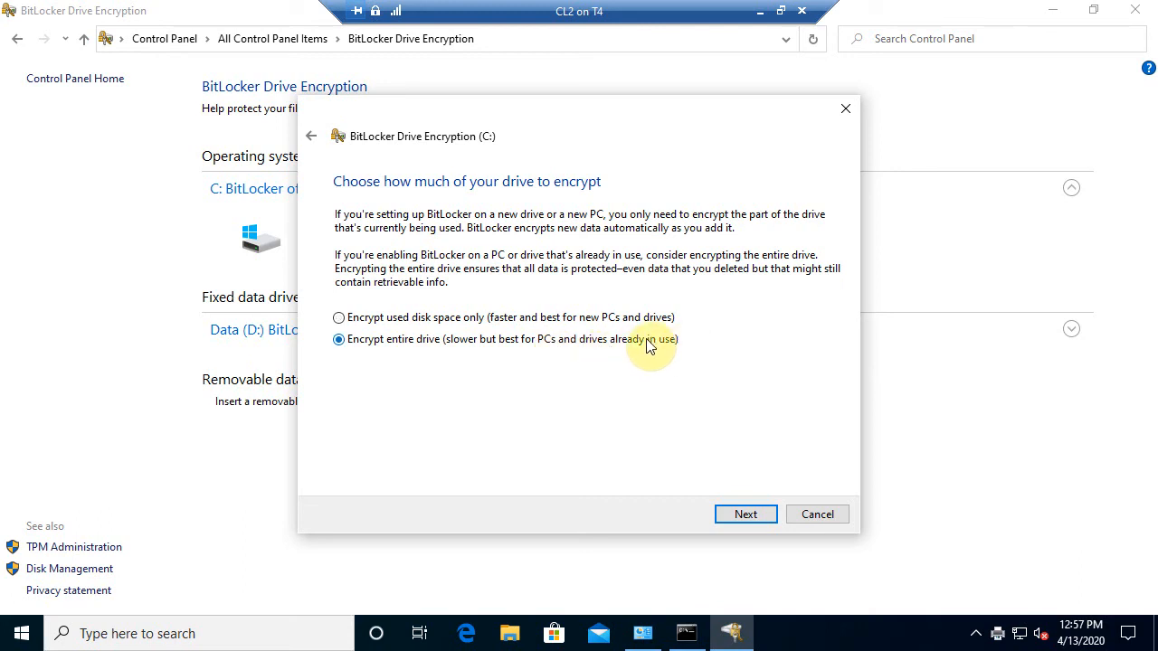
click(758, 515)
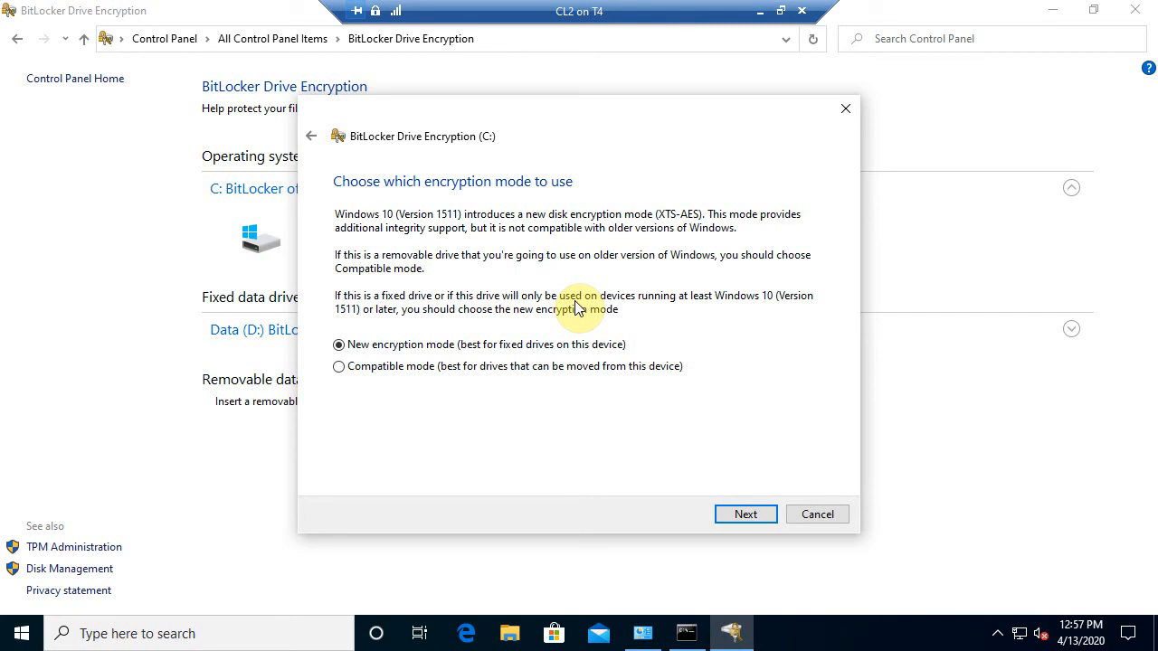
click(622, 369)
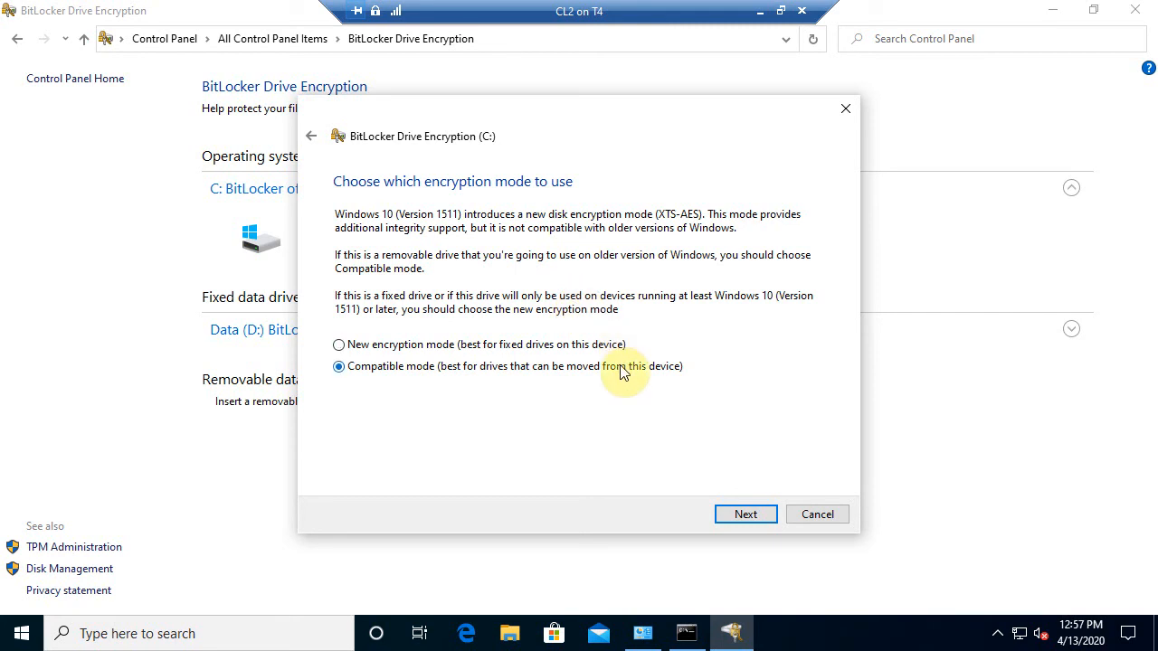
click(756, 515)
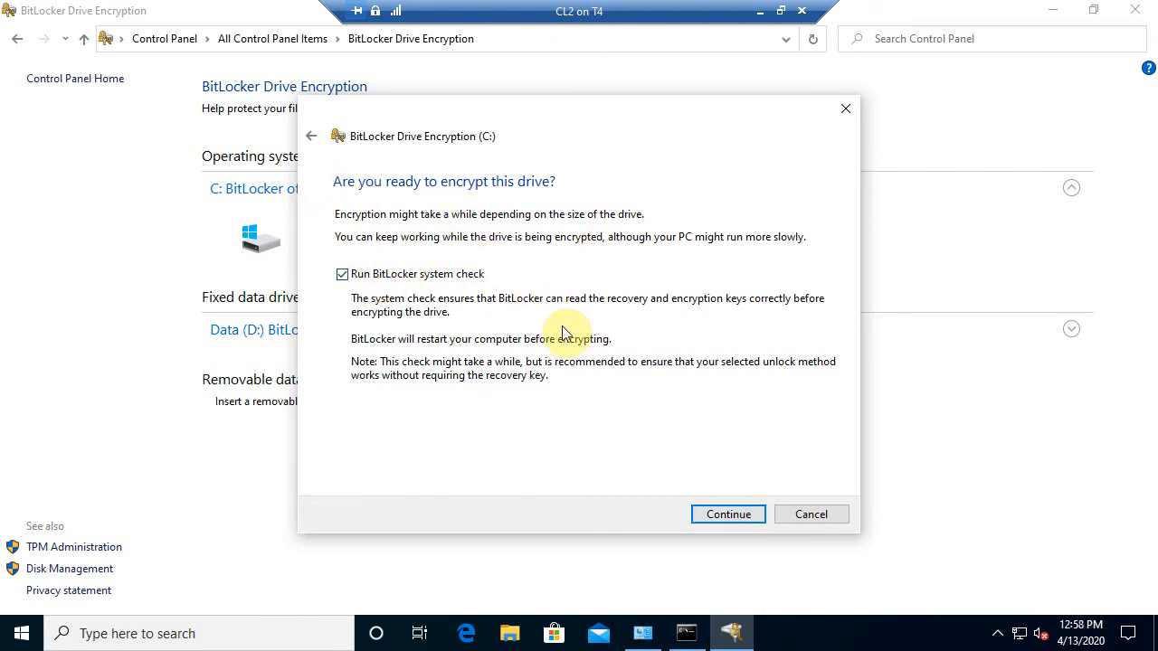
click(731, 515)
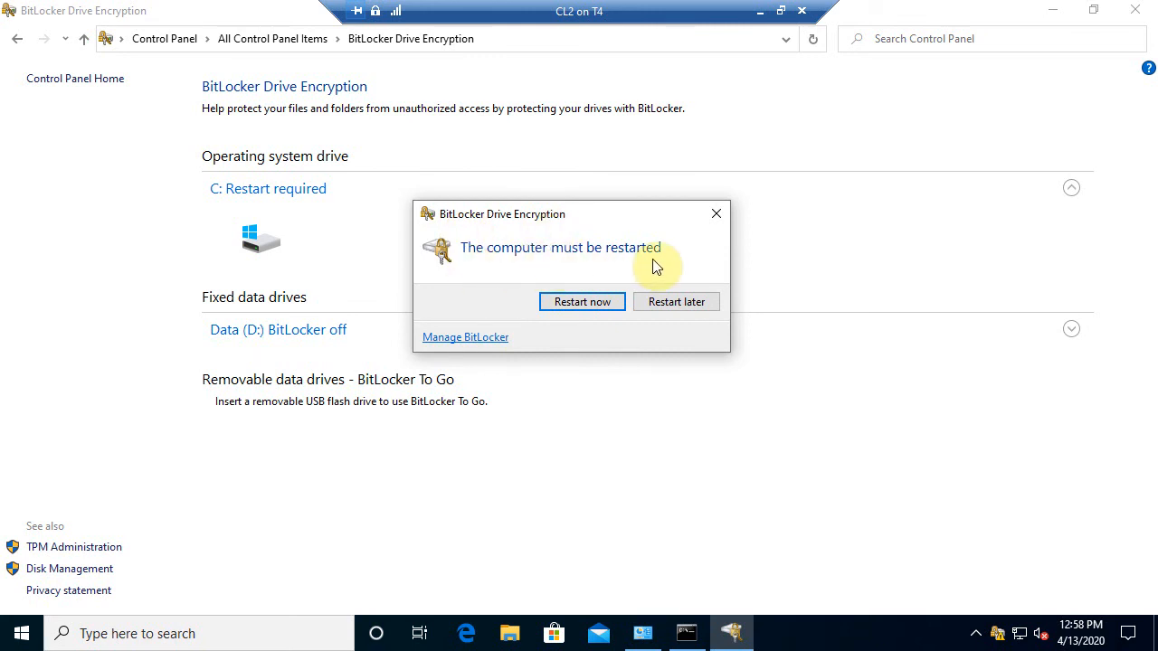
click(582, 304)
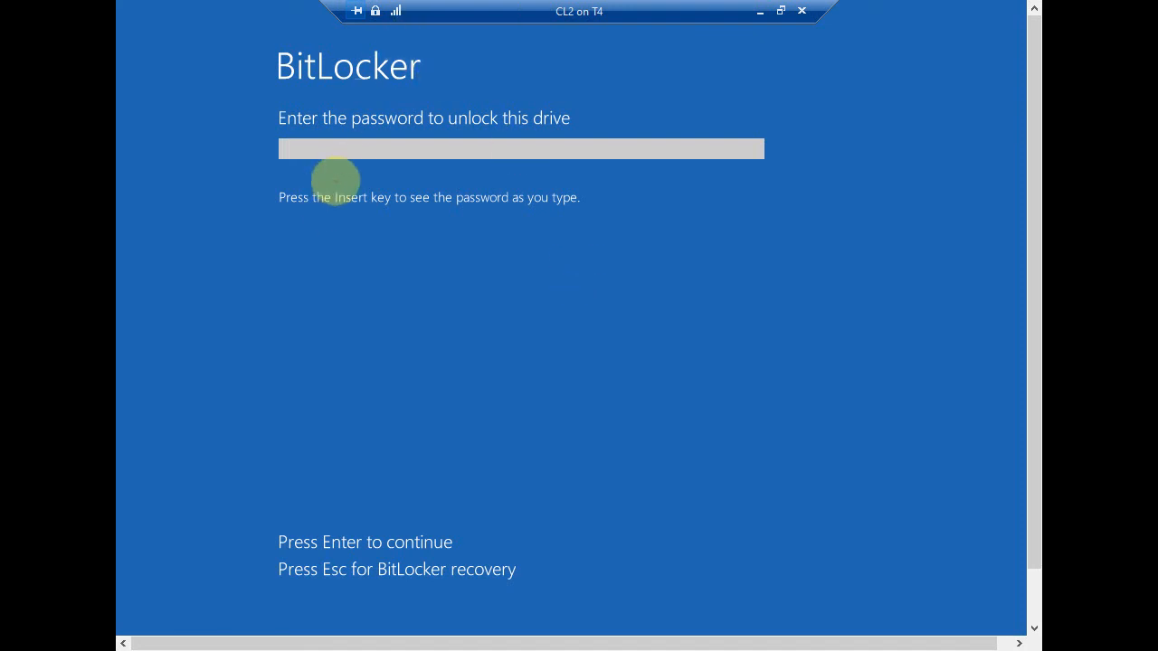
Unlock the drive at startup with the BitLocker password, and sign in to the Admin account with its password.
text(*********)
key(Return)
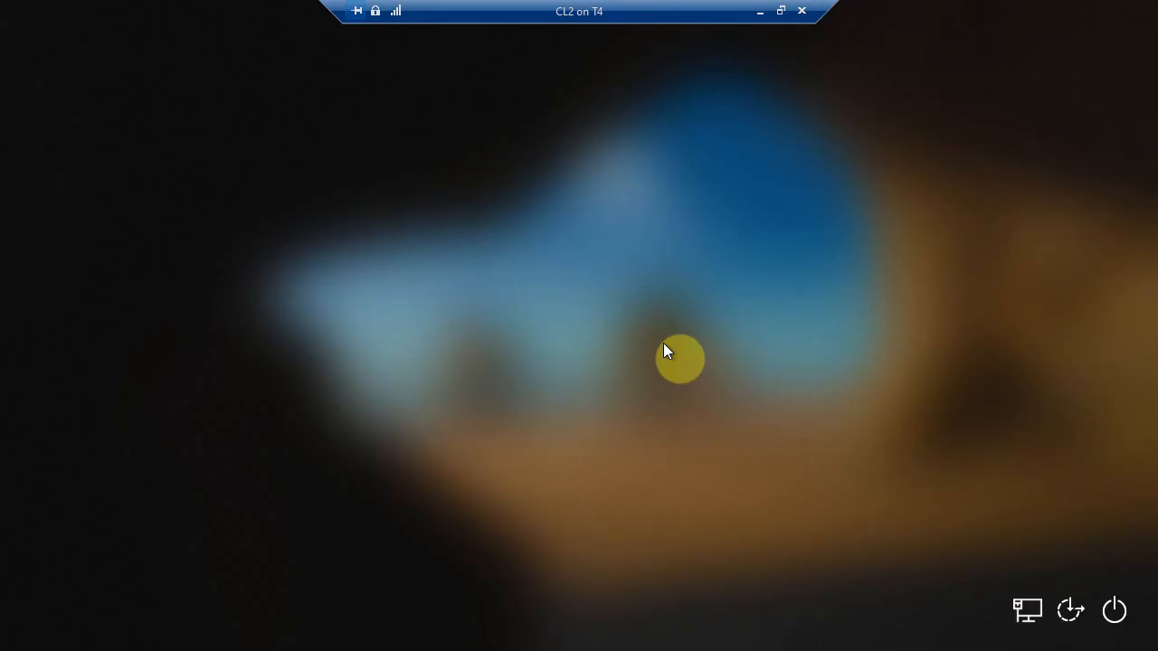
text(******)
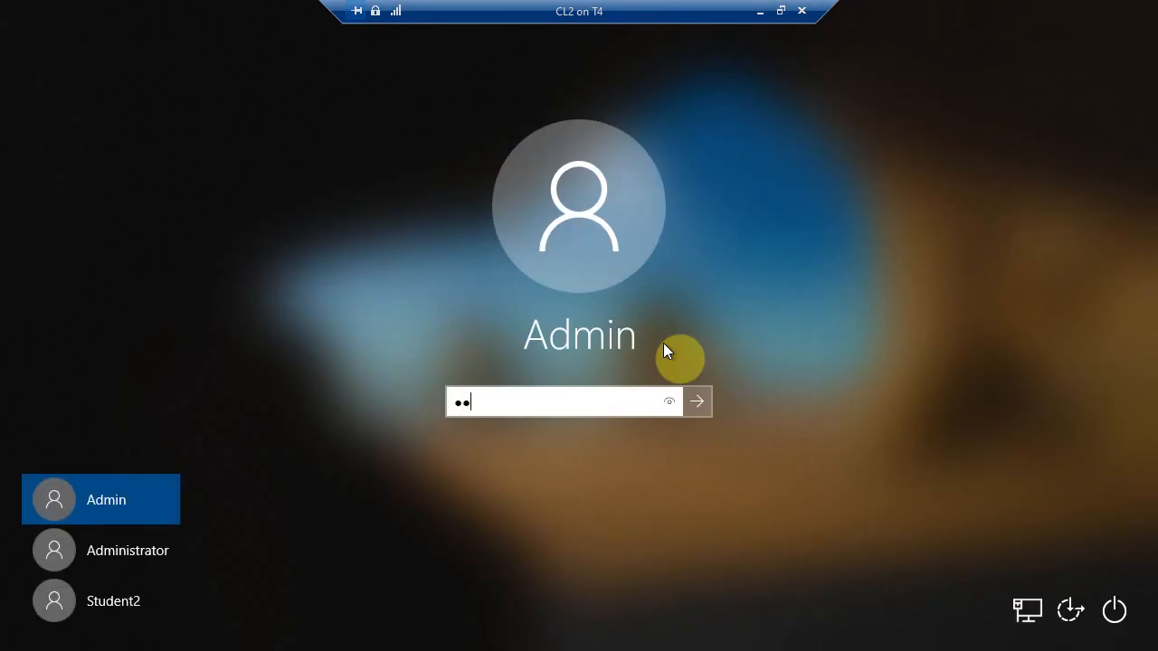
text(**)
key(Return)
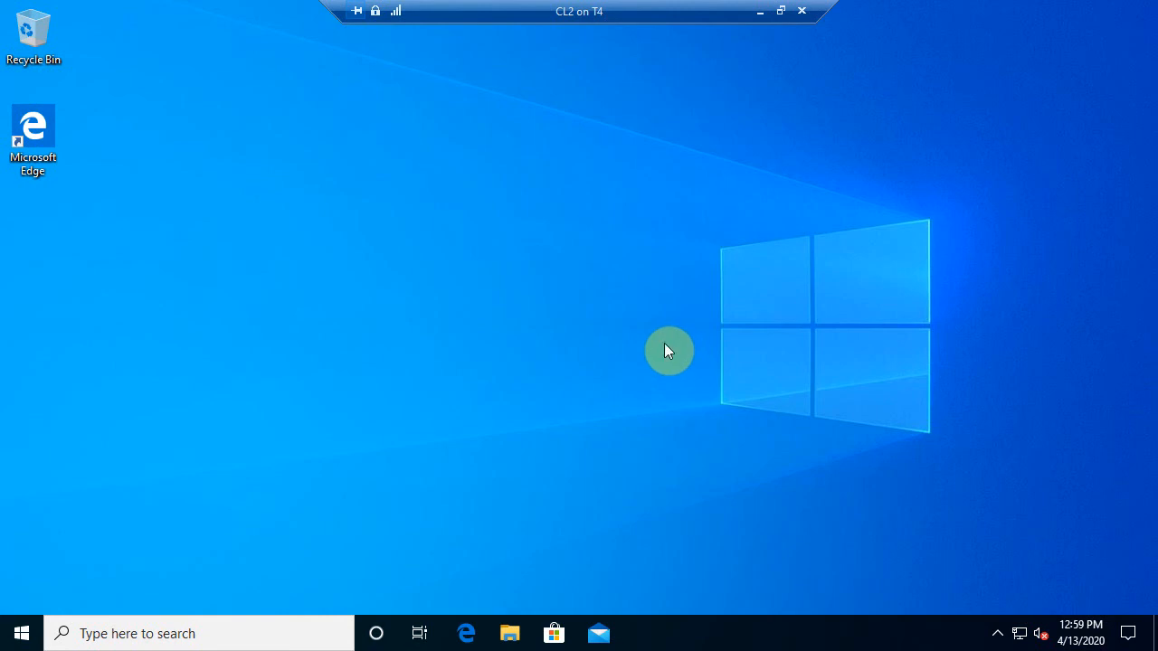
Check the C: drive's encryption progress and its BitLocker management options, and minimize the management window and the virtual machine.
click(998, 634)
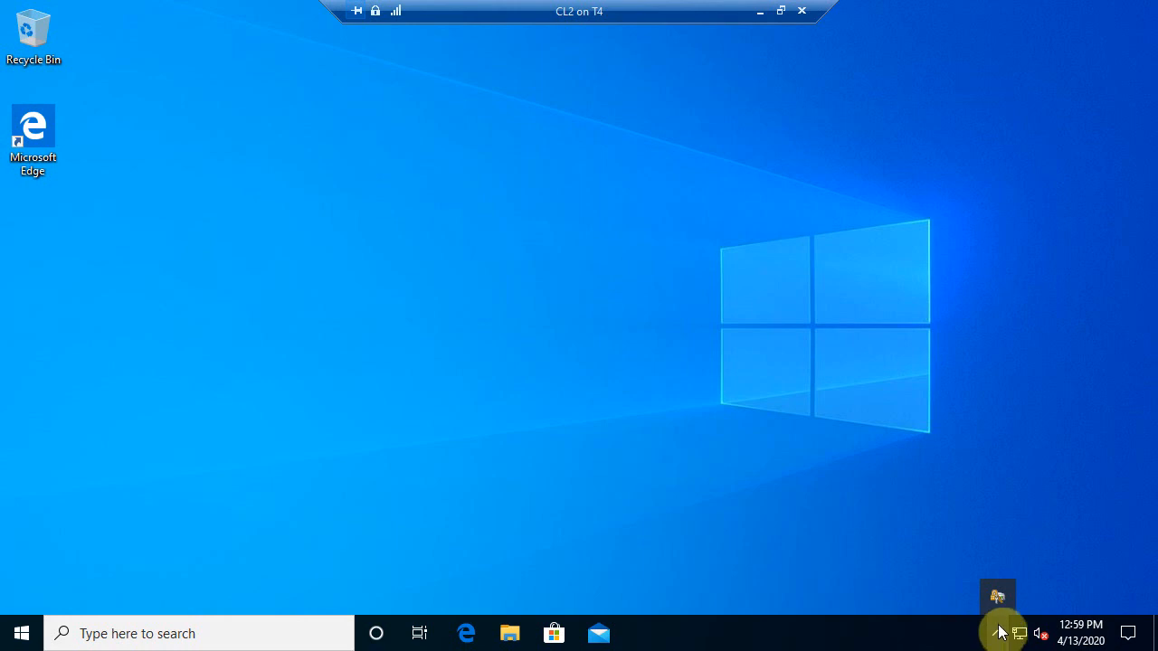
click(999, 596)
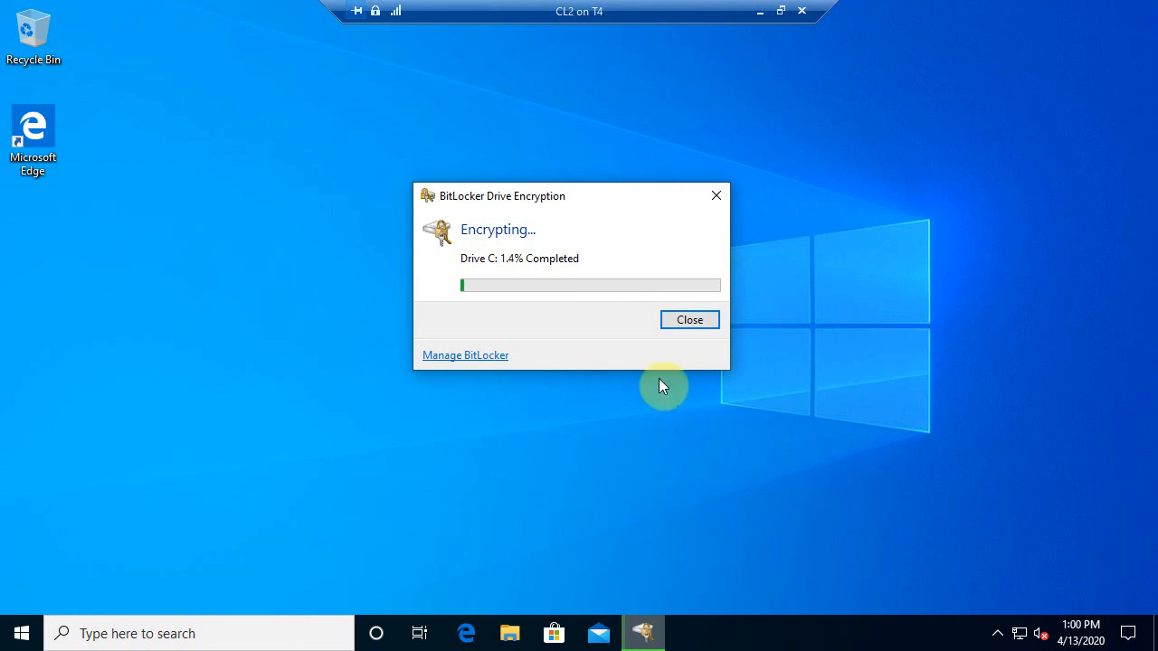
click(450, 360)
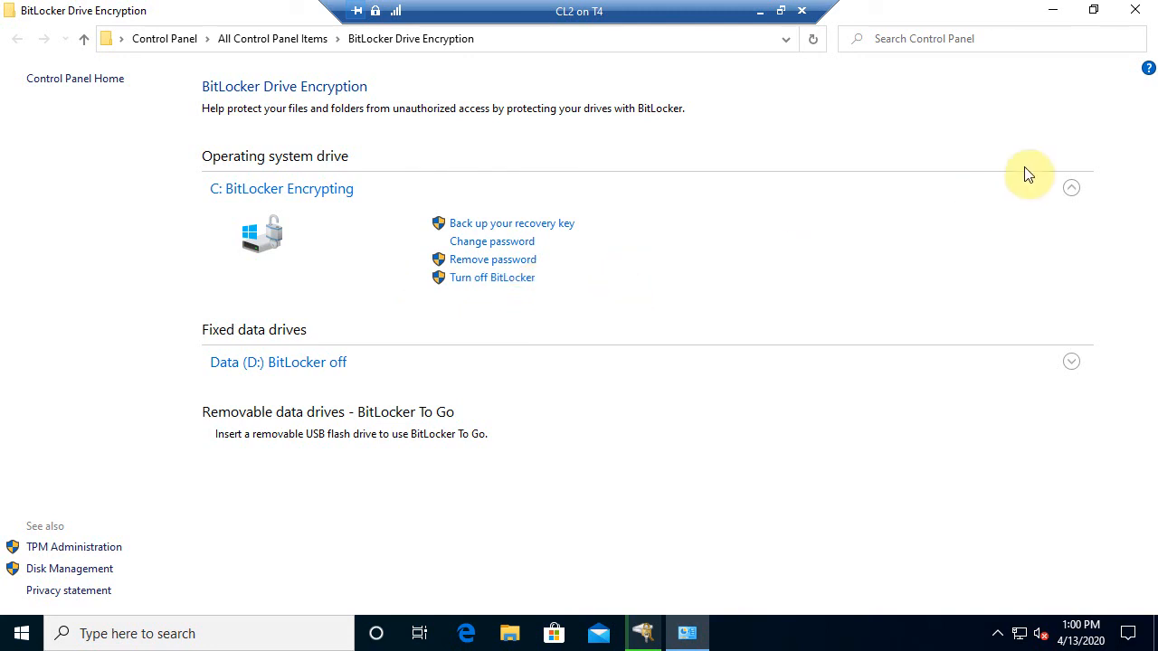
click(1055, 14)
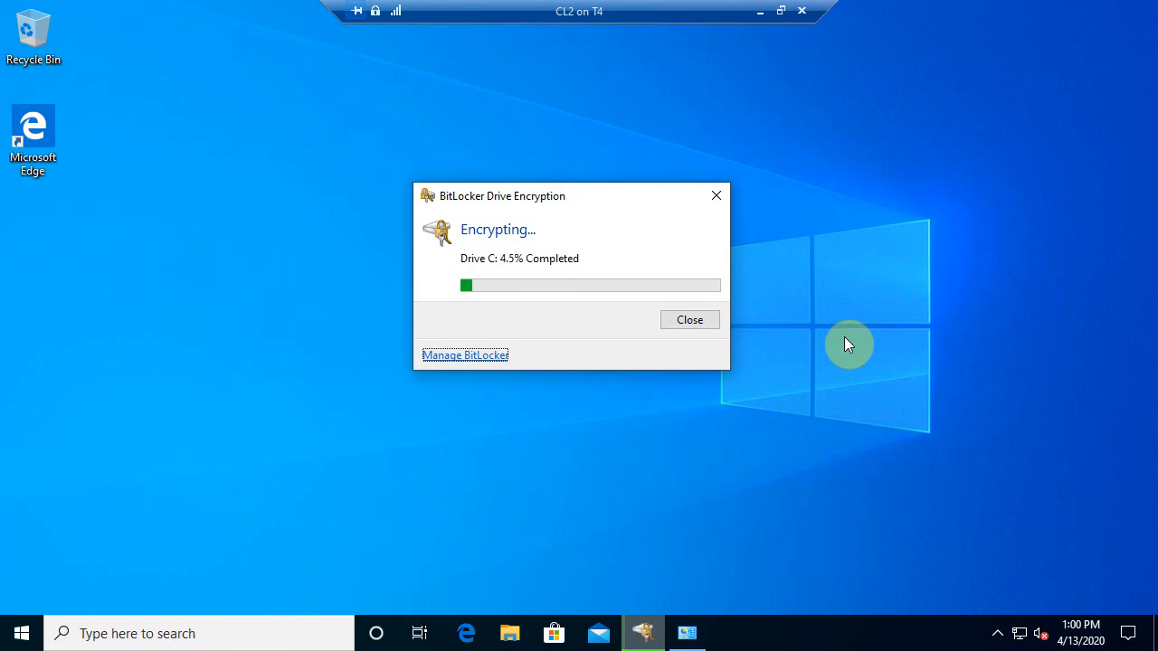
click(761, 11)
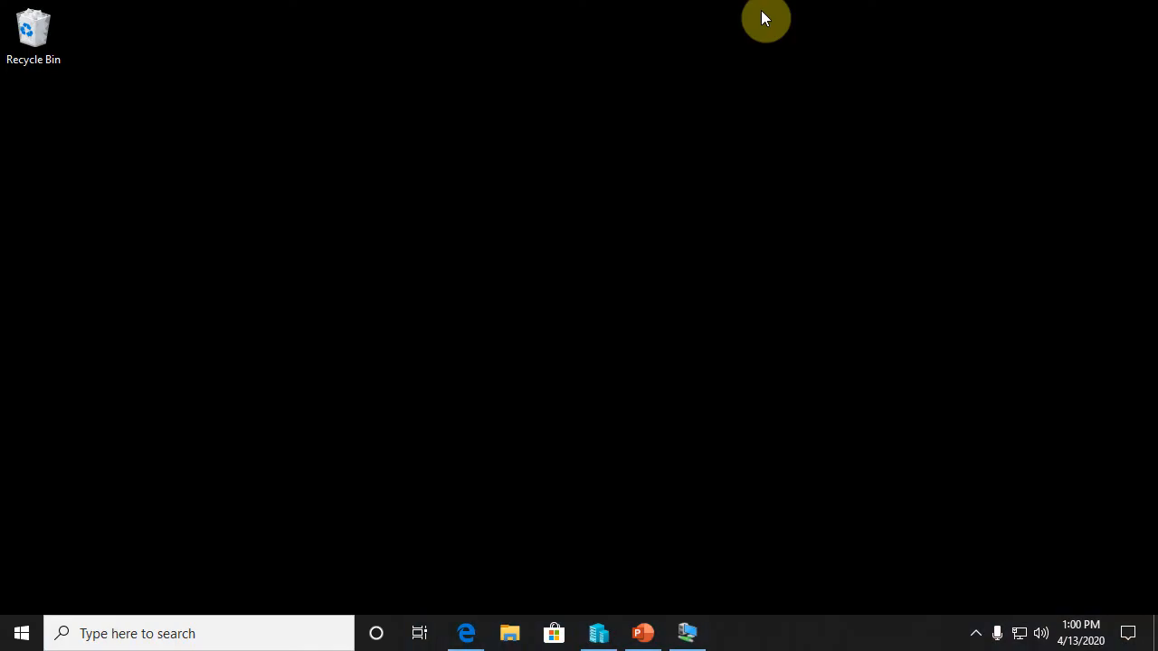